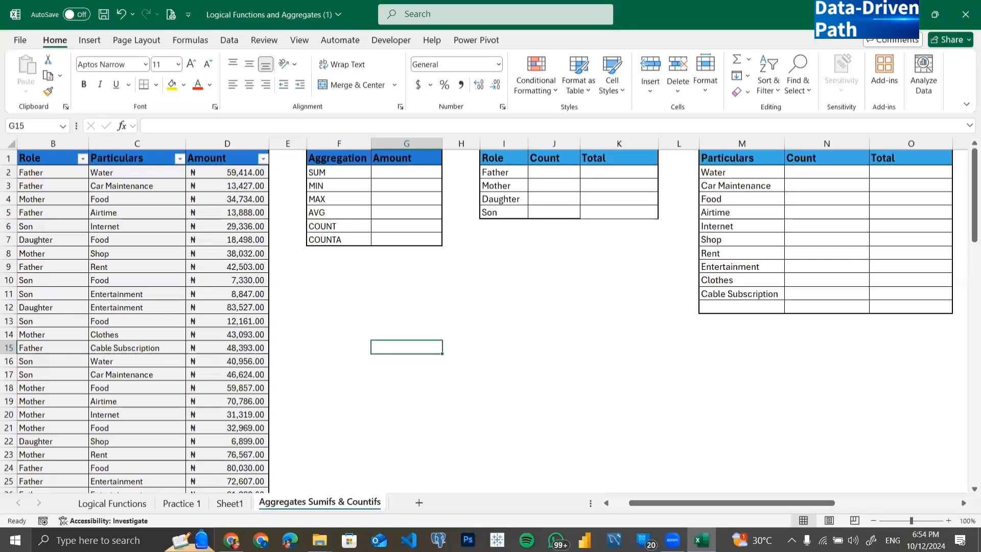
left_click(858, 38)
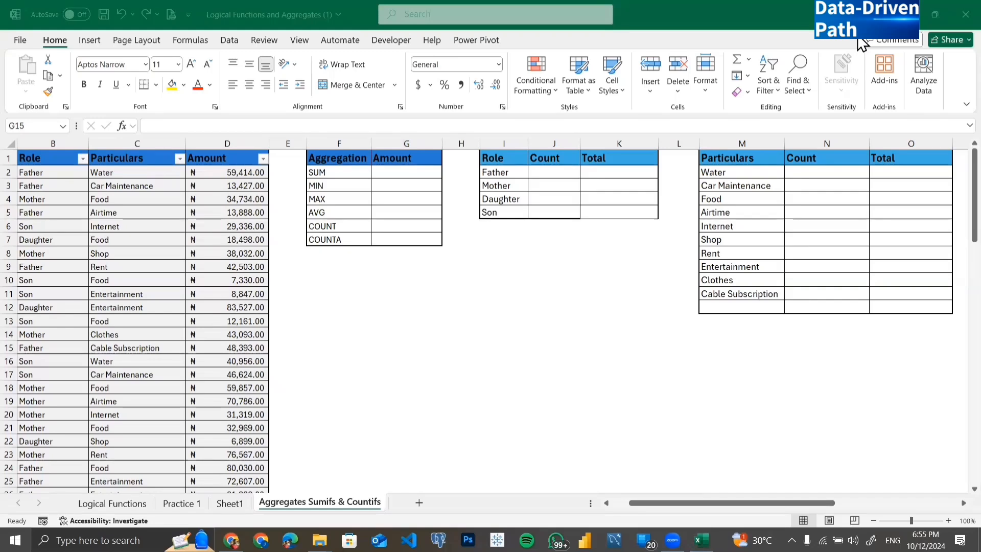
left_click(341, 174)
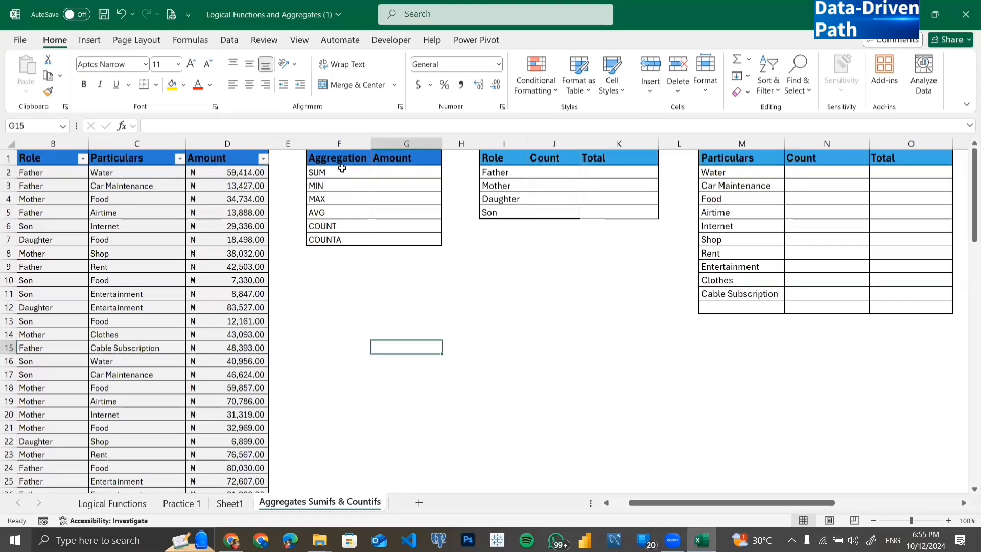
left_click(339, 173)
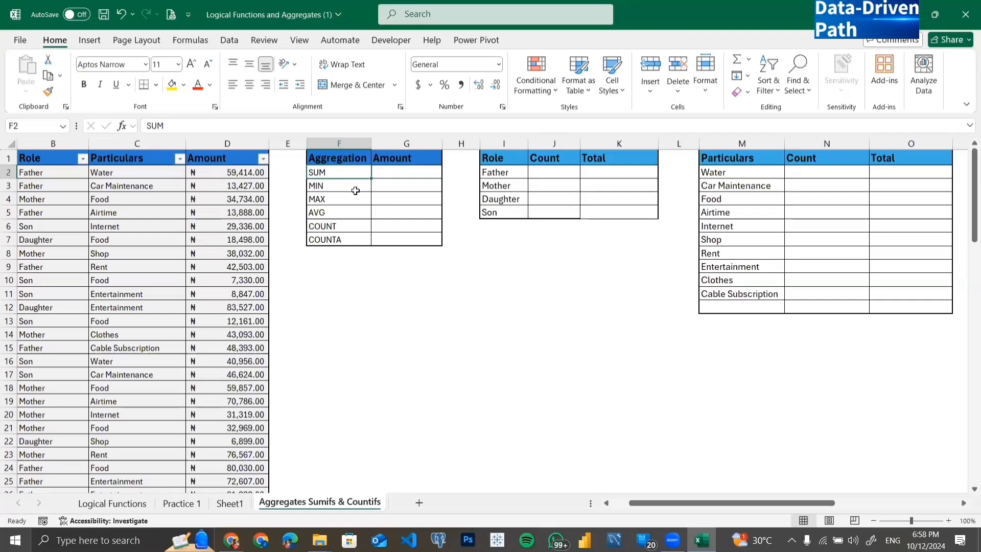
left_click_drag(339, 171, 344, 239)
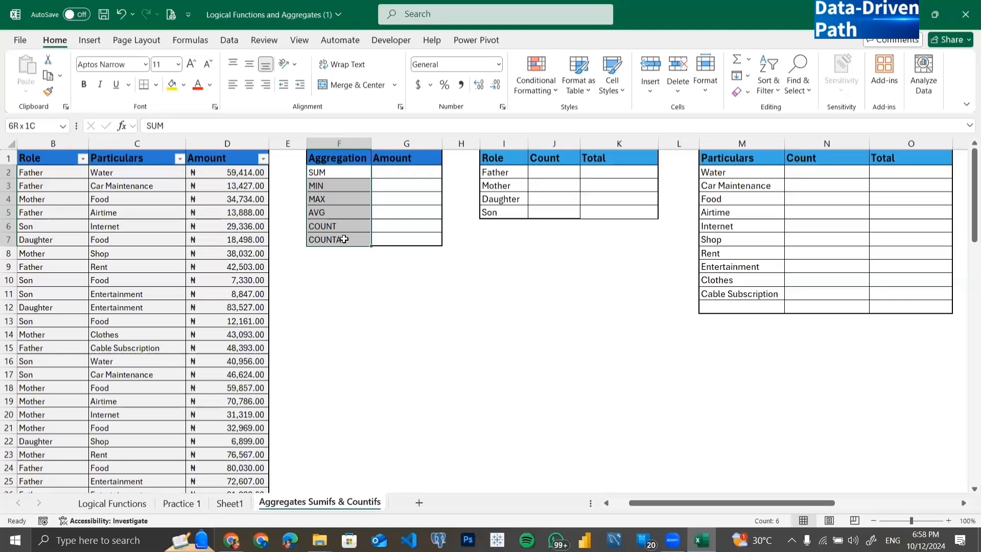
left_click(360, 173)
- Turn on the gridlines for the Aggregates Sumifs & Countifs worksheet
left_click(393, 170)
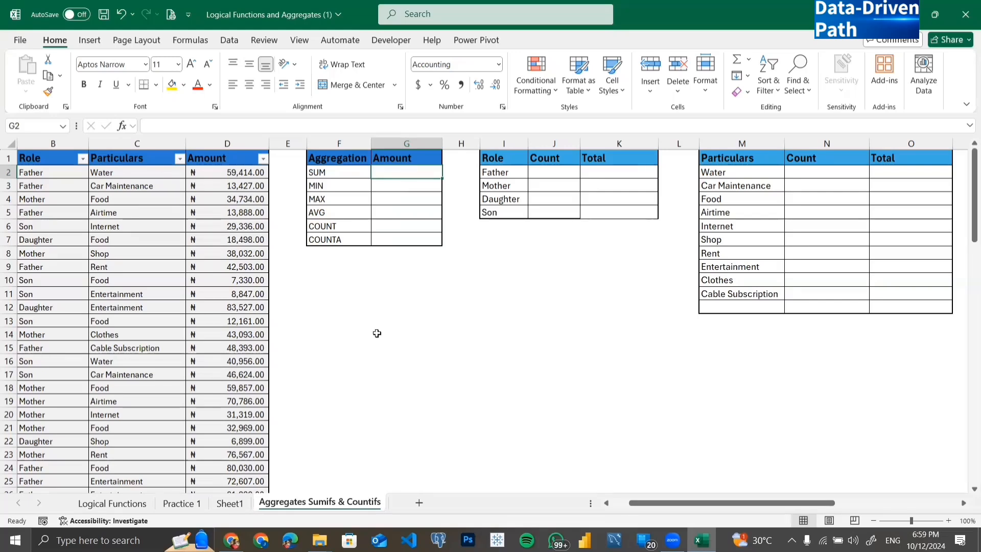
left_click(299, 41)
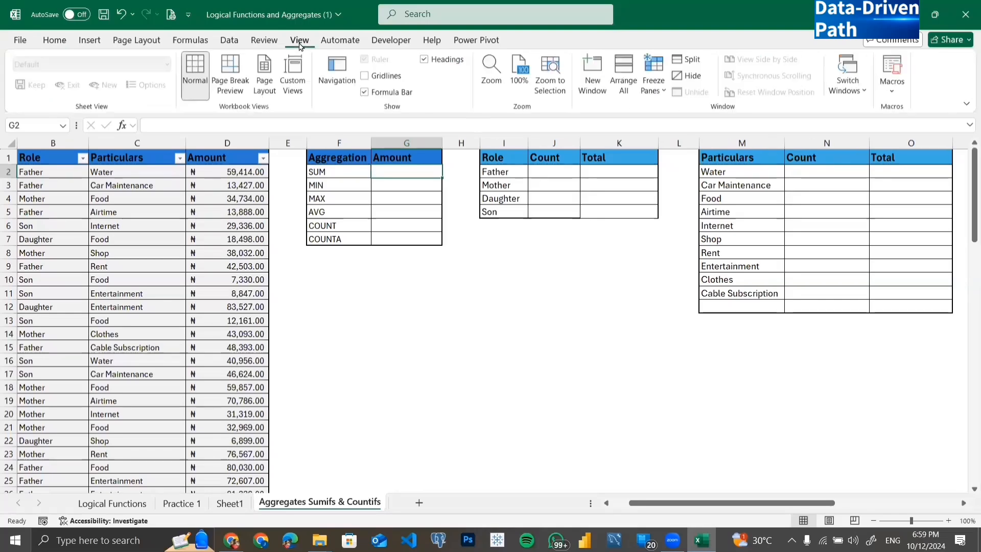
left_click(364, 76)
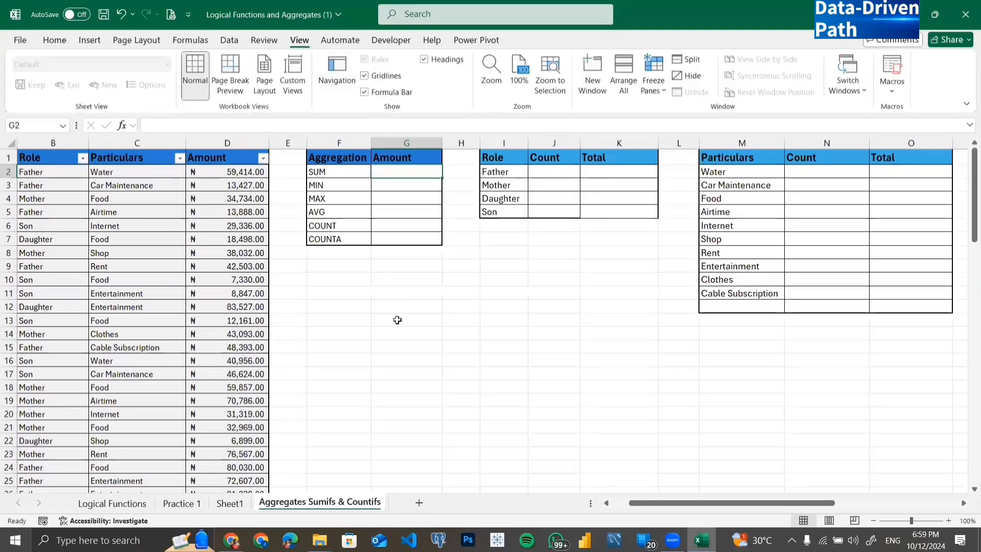
left_click(397, 320)
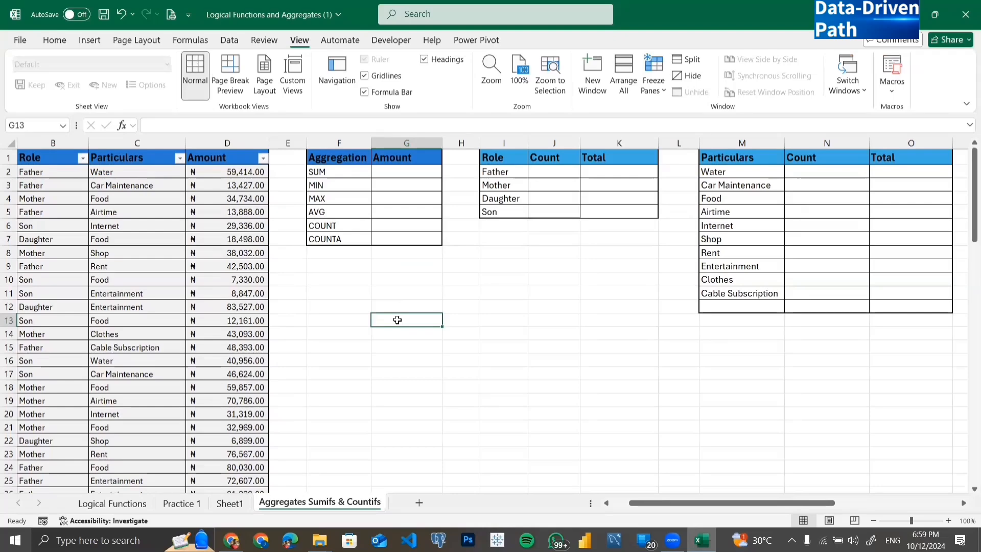
type("1")
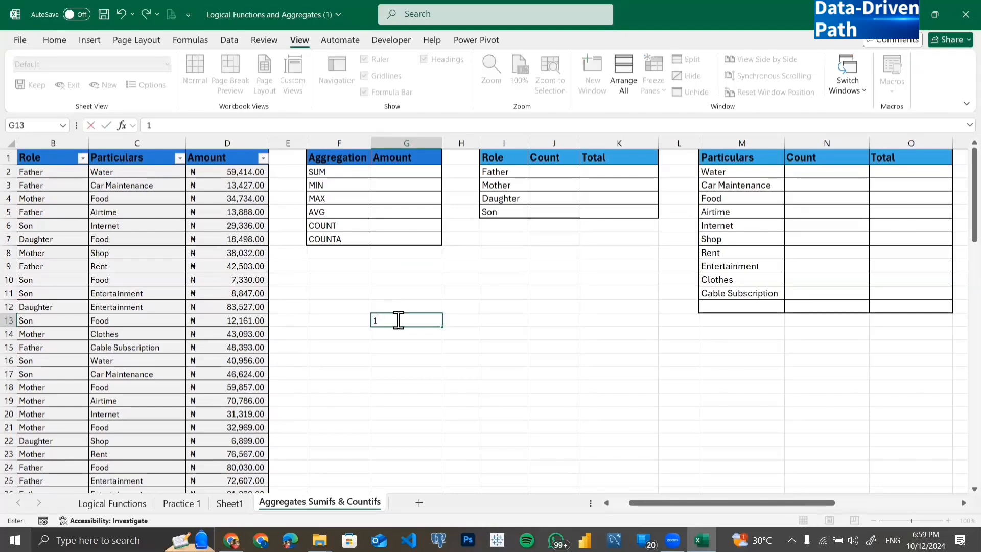
key("BackSpace")
left_click_drag(236, 221, 245, 467)
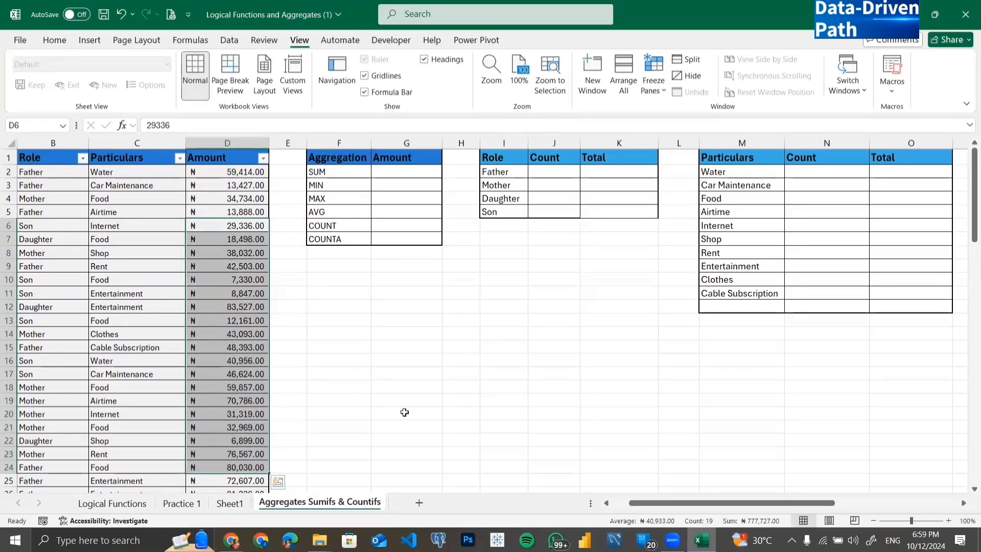
- Add three individual amounts in cell G14 with the plus operator, using the formula =D9+D15+D20
left_click(383, 336)
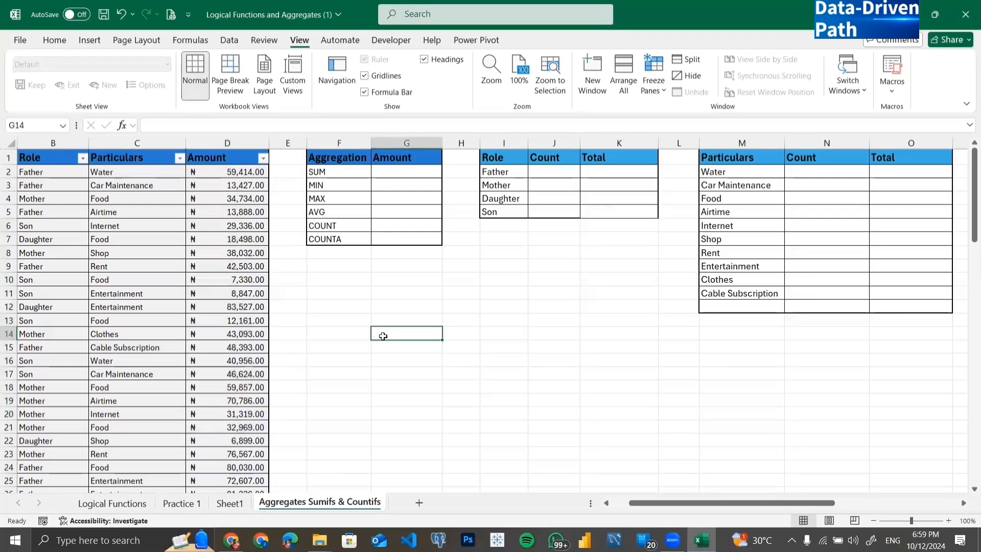
type("=")
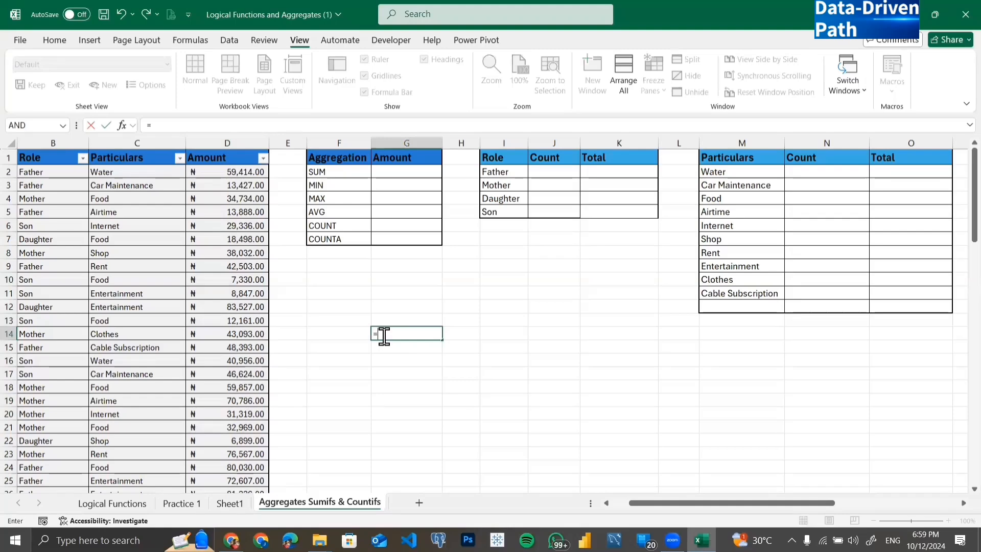
left_click(229, 266)
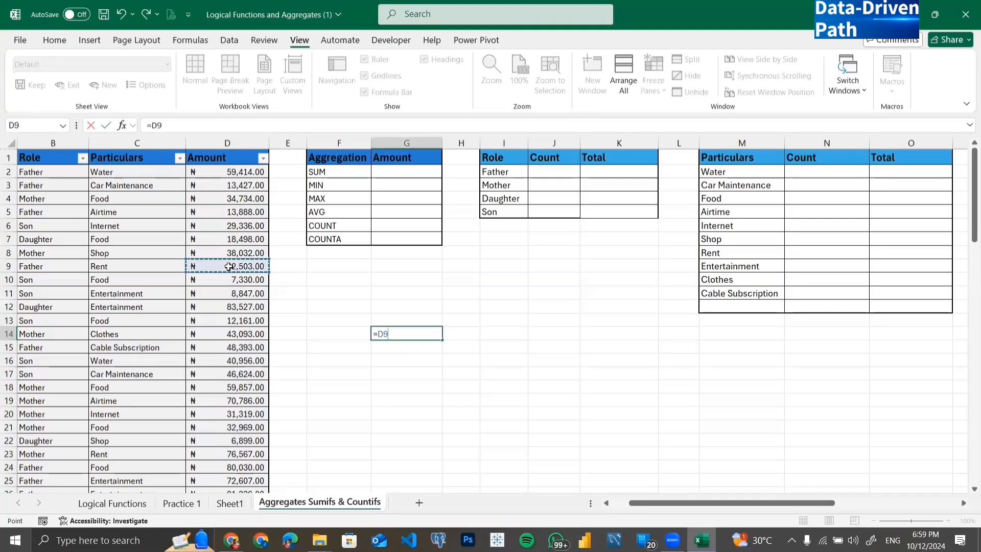
type("+")
left_click(233, 348)
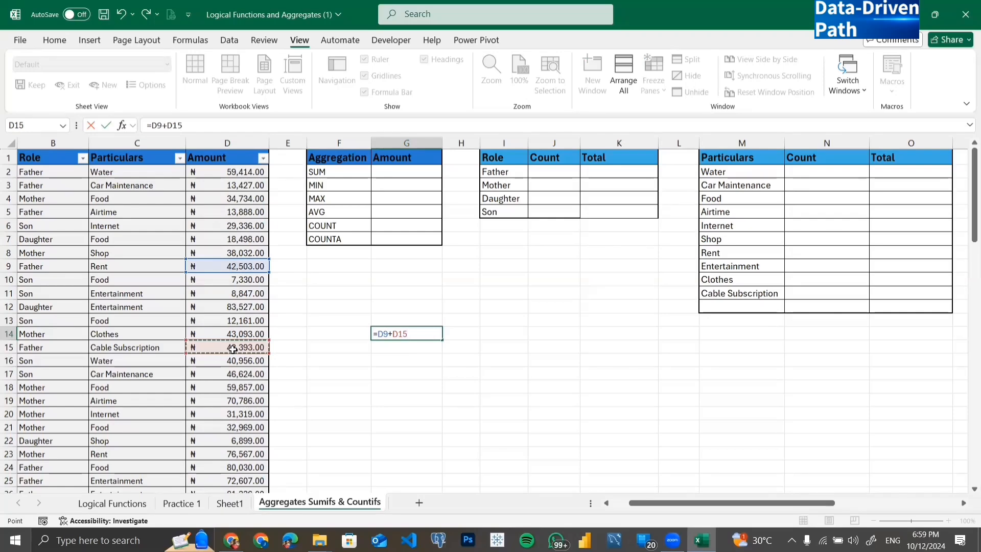
type("+")
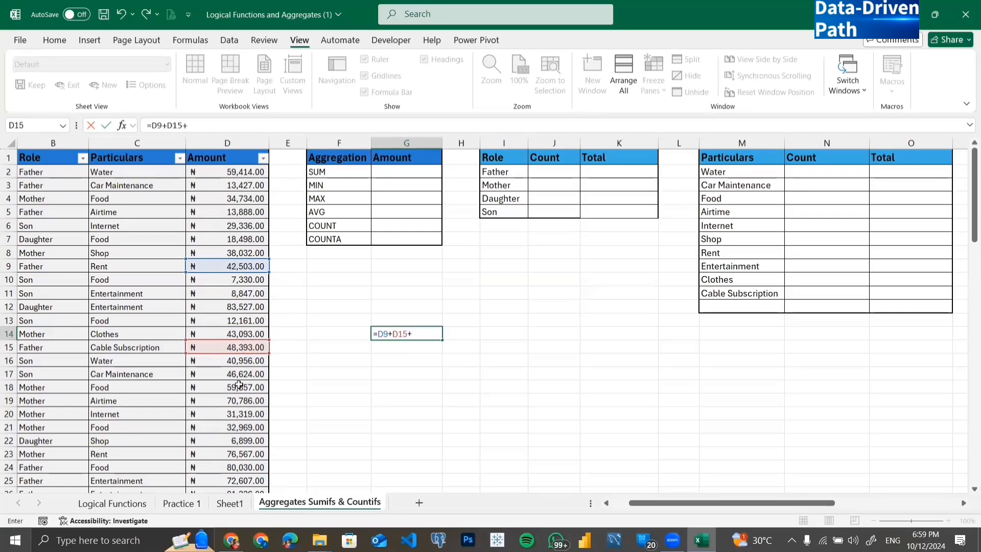
left_click(238, 411)
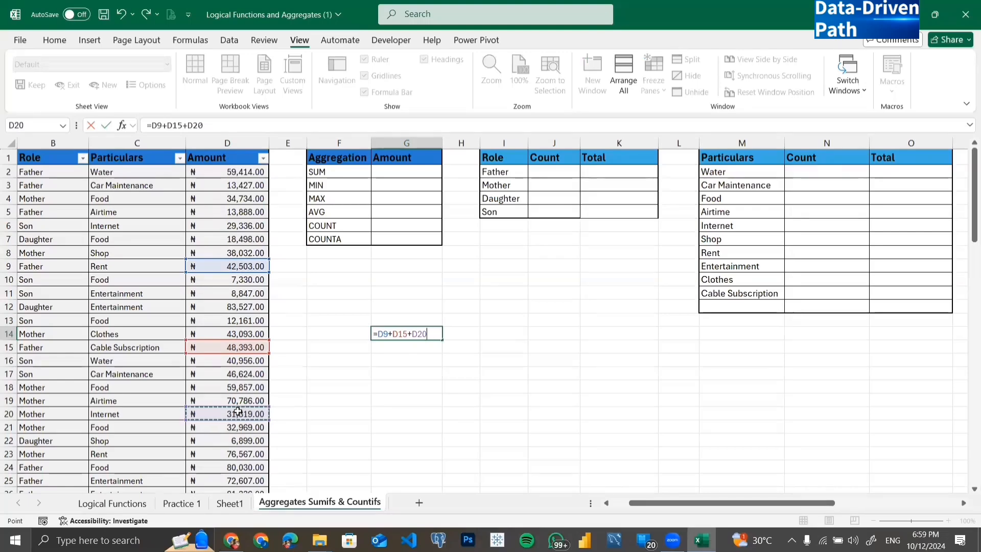
key("Return")
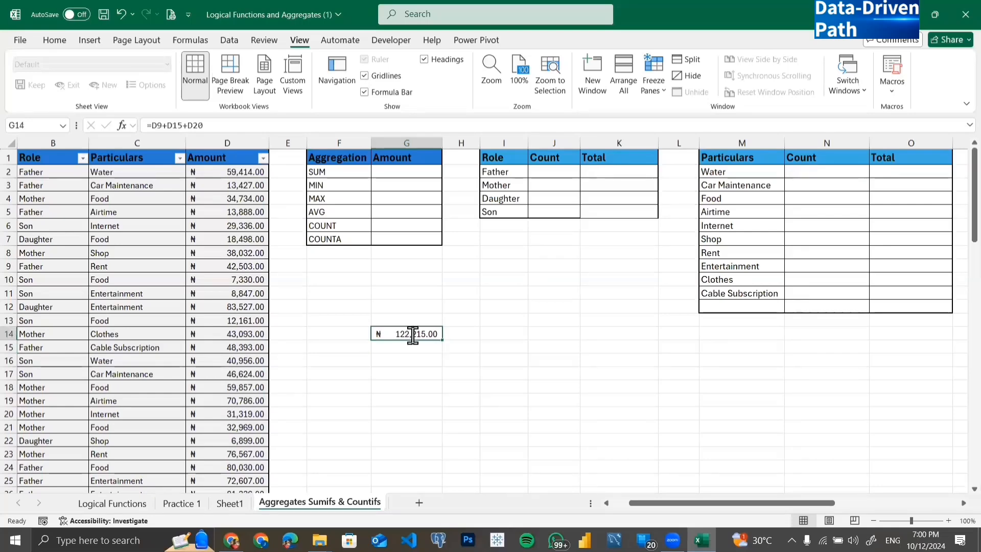
- Replace the formula in cell G14 with the SUM function over the same three amounts, =SUM(D9,D15,D20)
key("BackSpace")
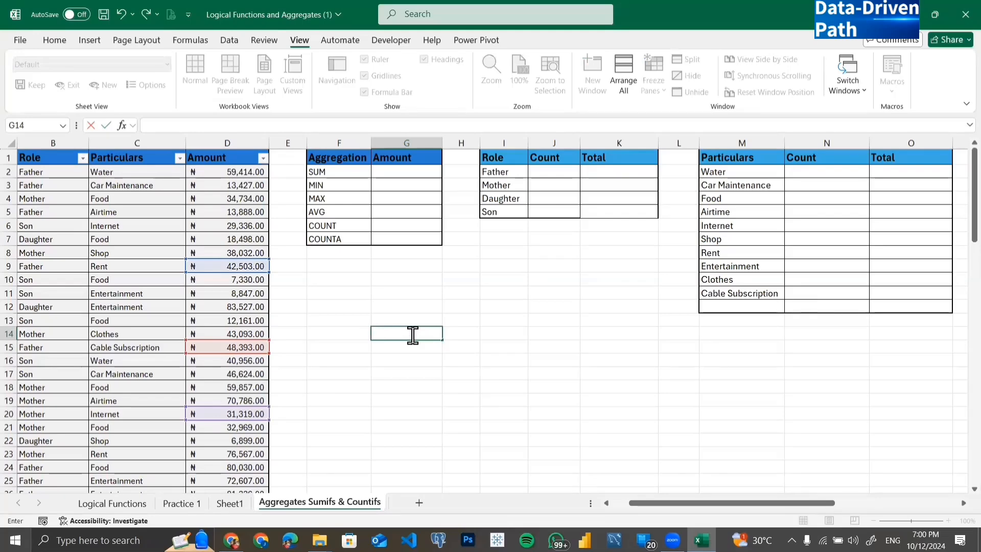
type("=")
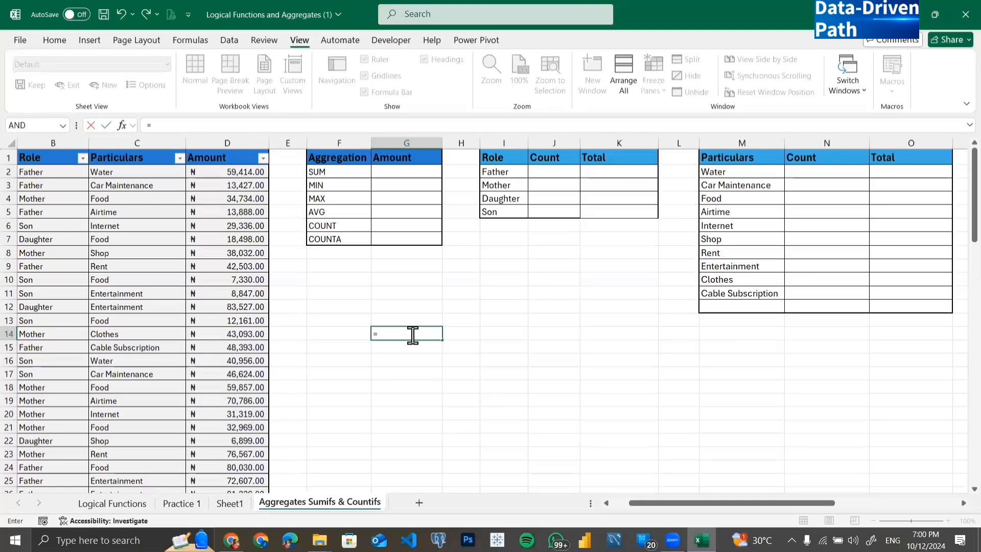
type("SU")
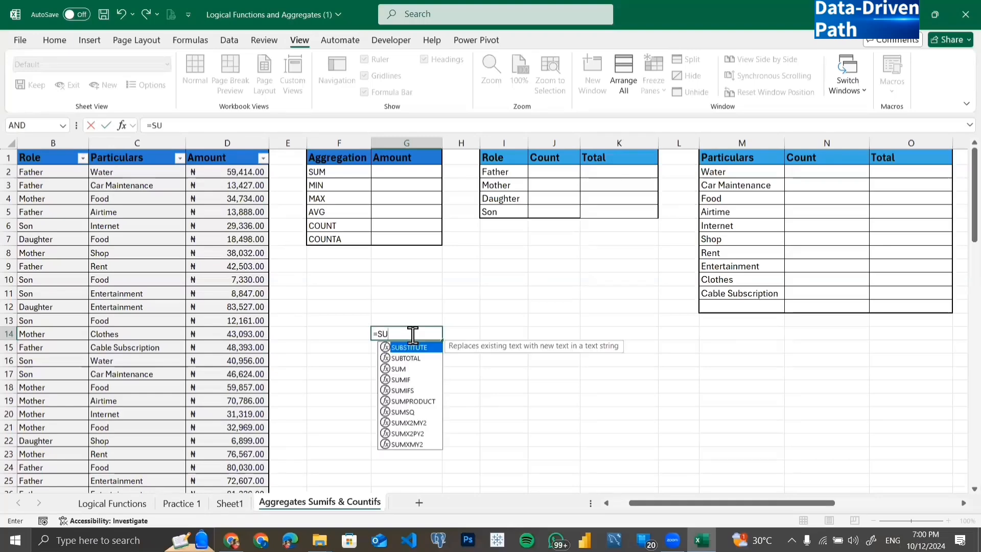
type("M(")
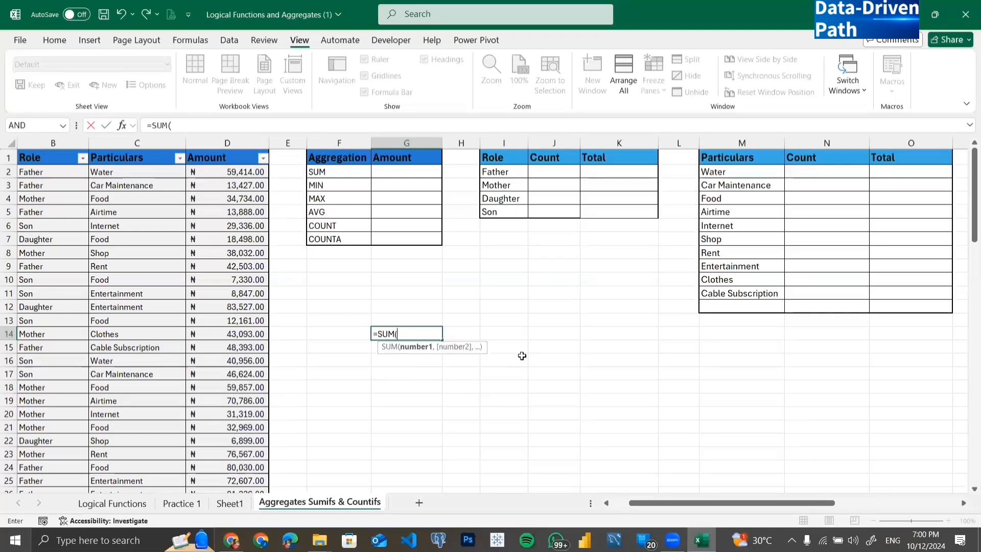
left_click(241, 265)
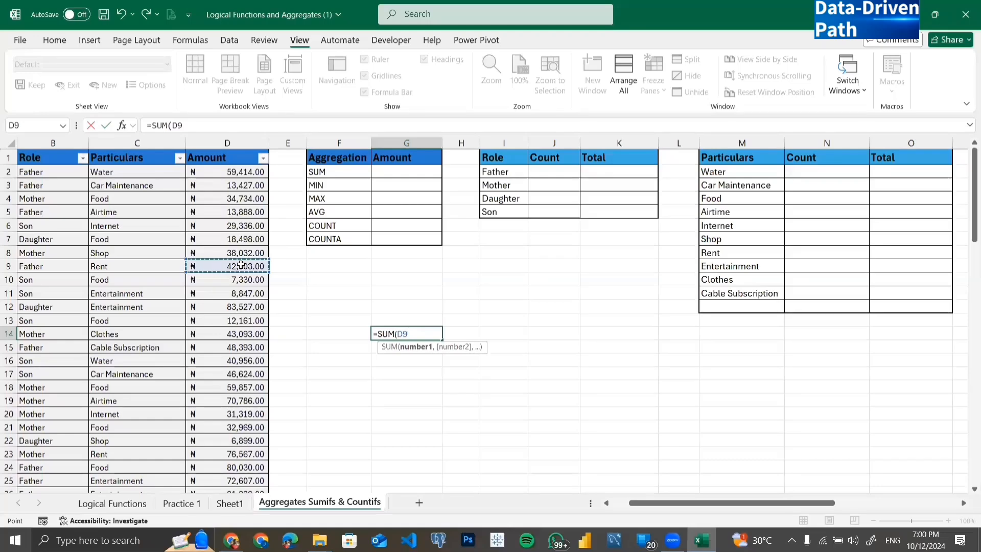
type(",")
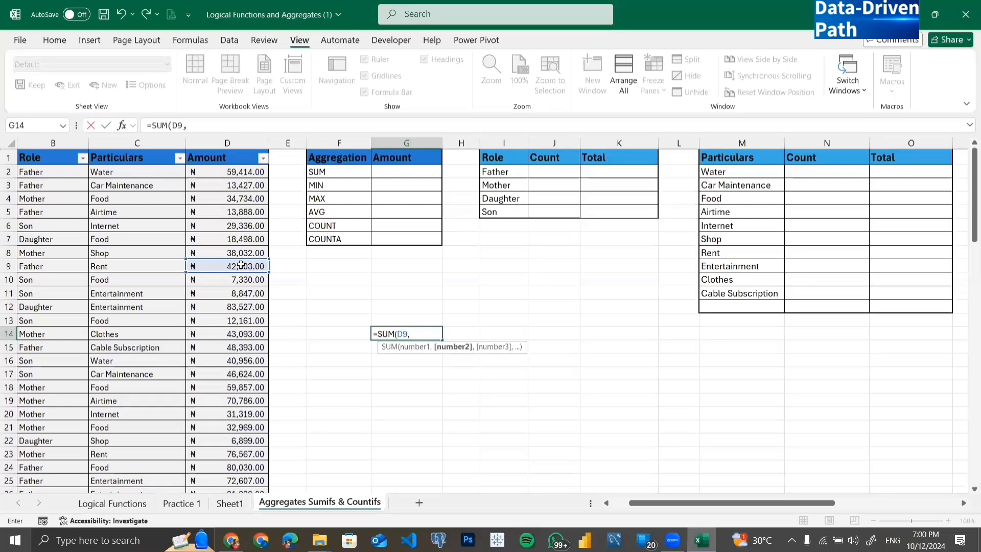
left_click(233, 348)
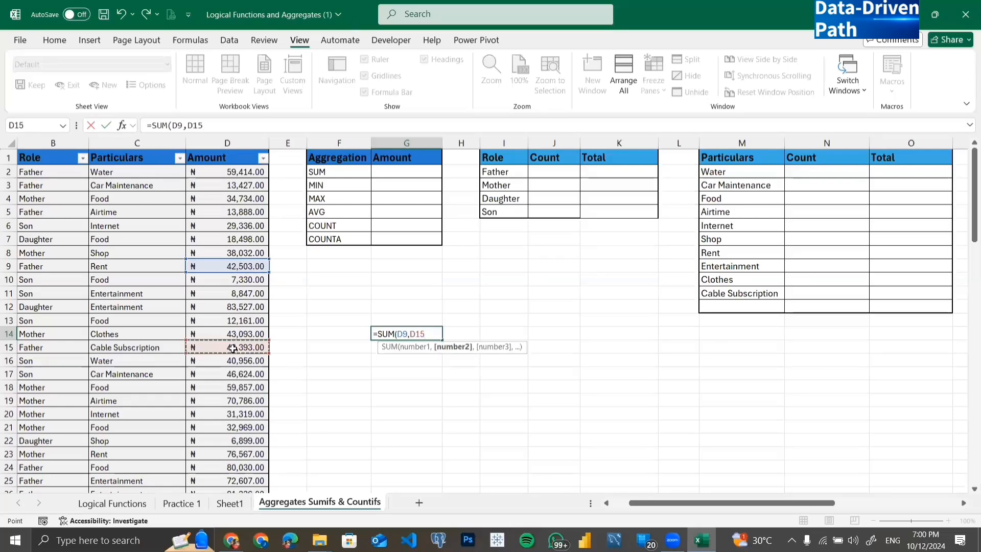
type(",")
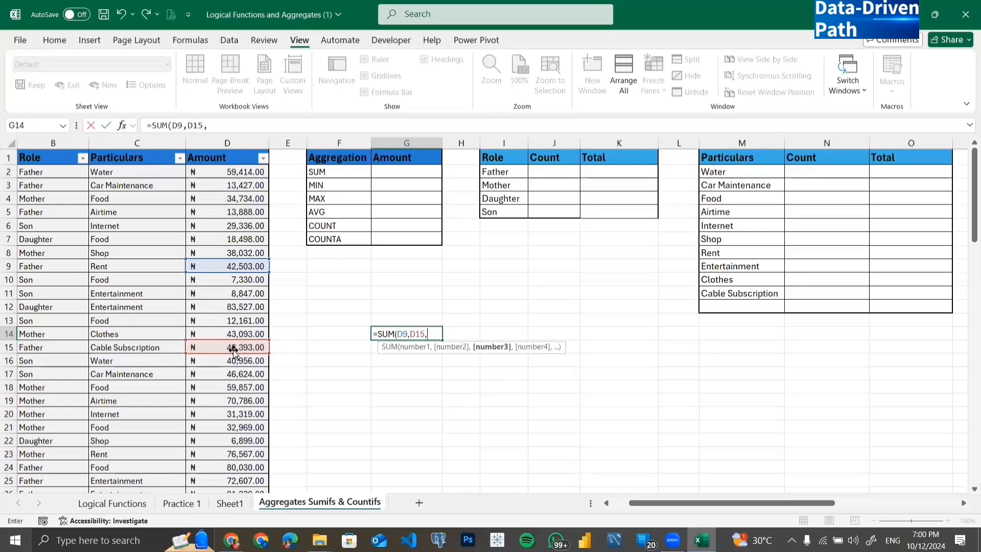
left_click(240, 415)
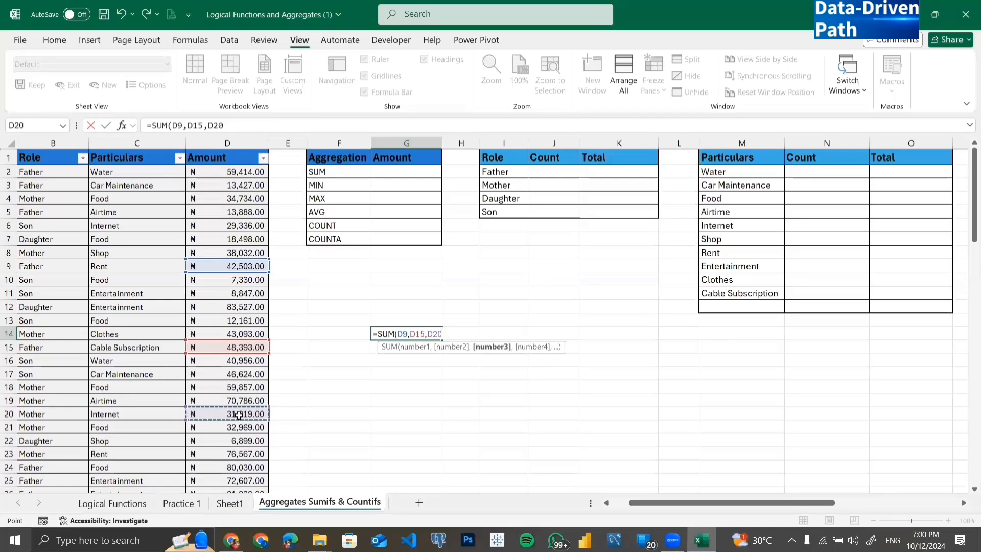
type(")")
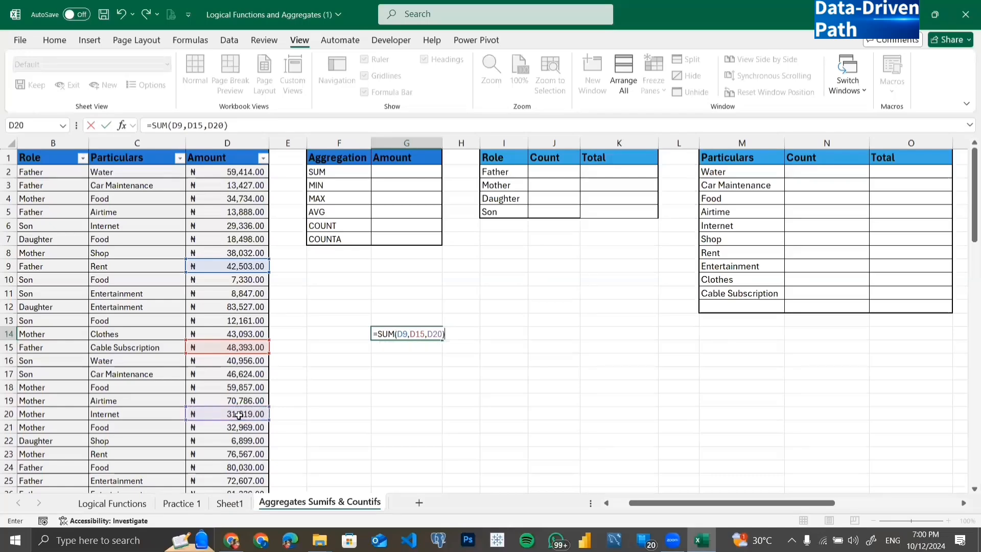
key("Return")
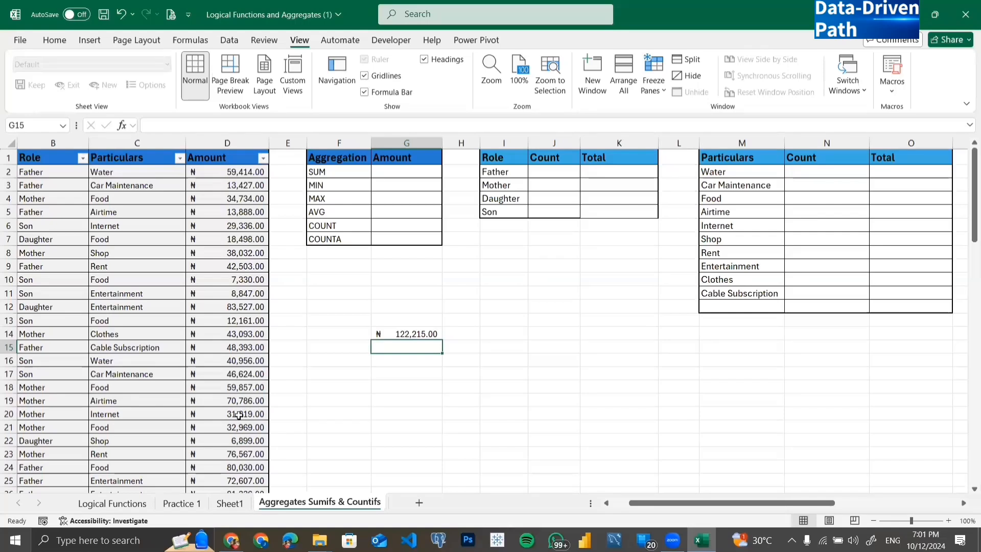
- Replace the formula in cell G14 with a SUM that lists the amounts in cells D2 to D8 as separate arguments
key("Up")
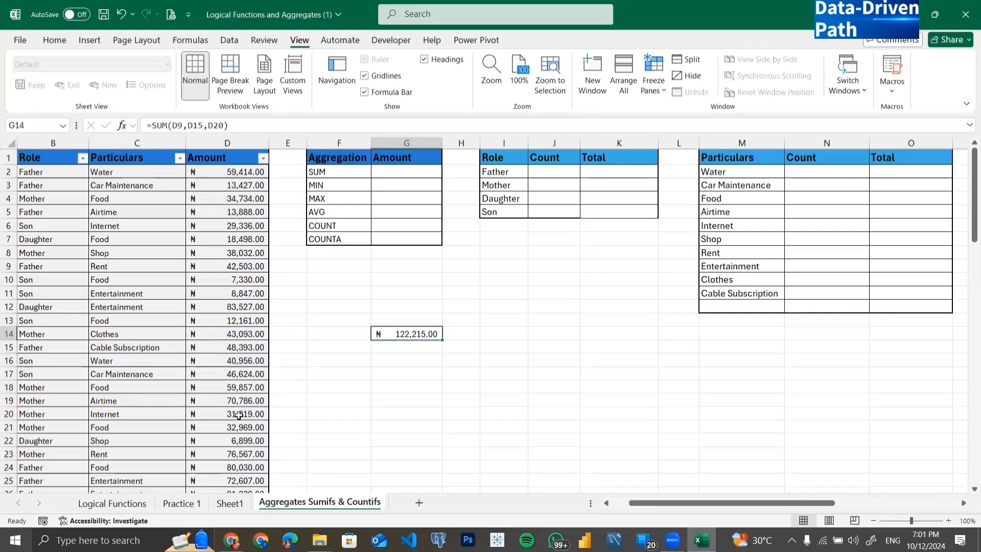
key("BackSpace")
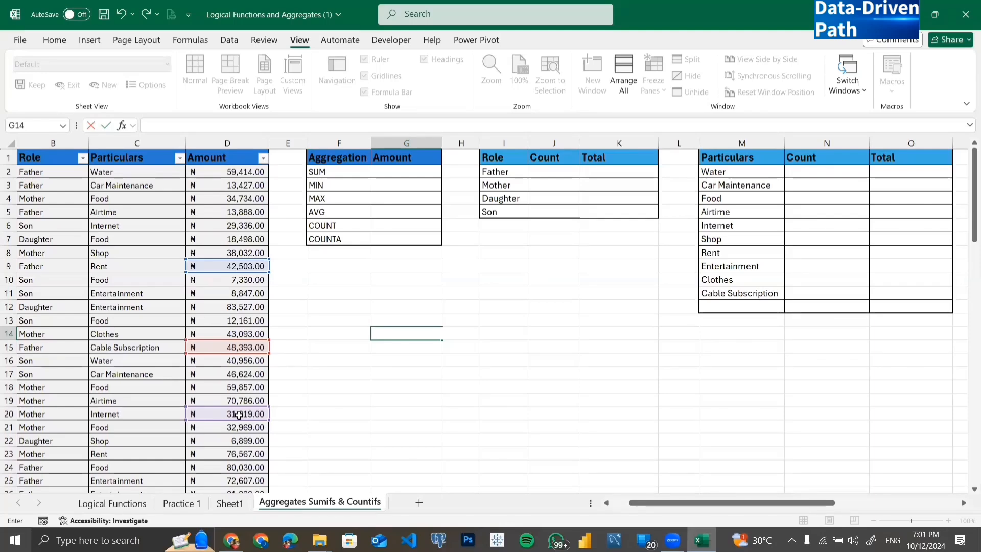
type("=")
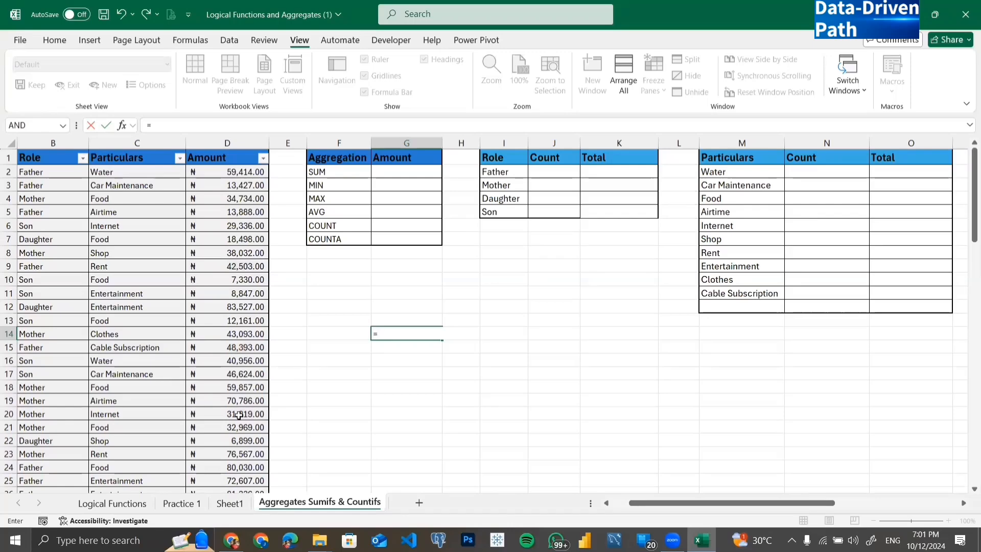
type("SUM")
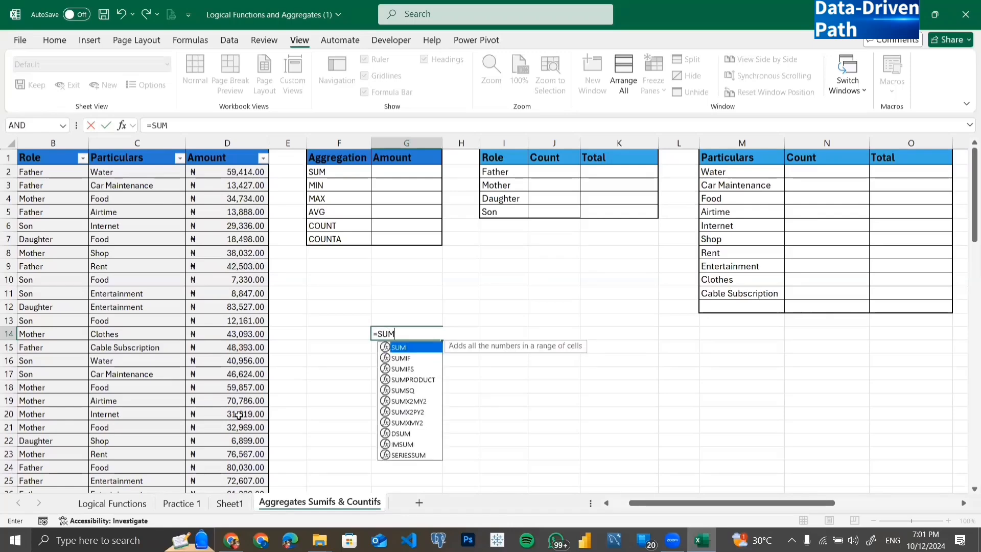
type("(")
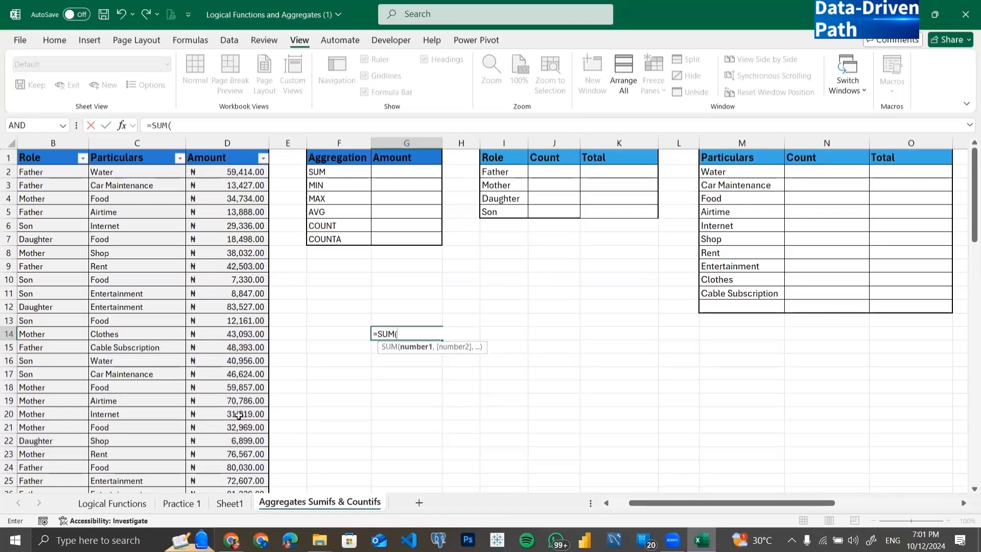
left_click(239, 172)
type(",")
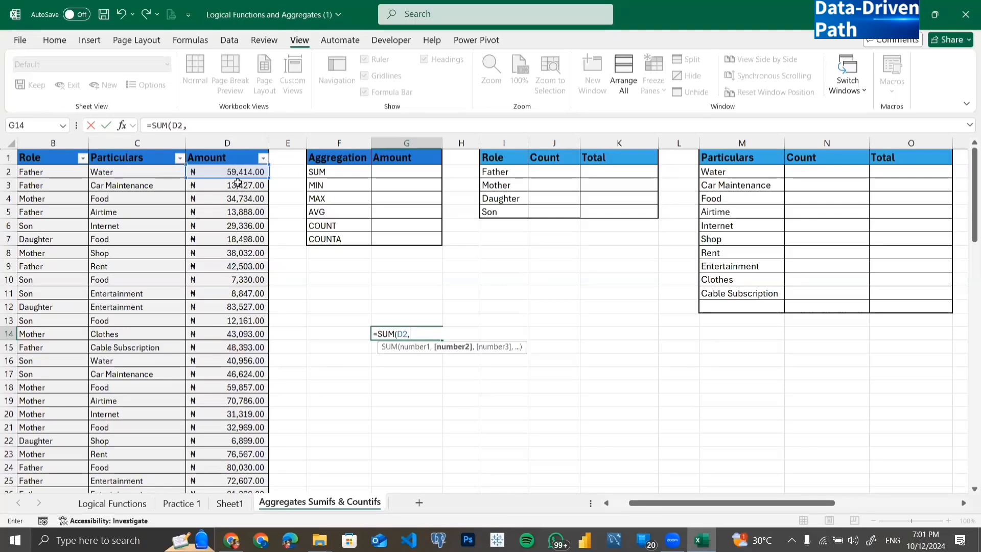
left_click(238, 184)
type(",")
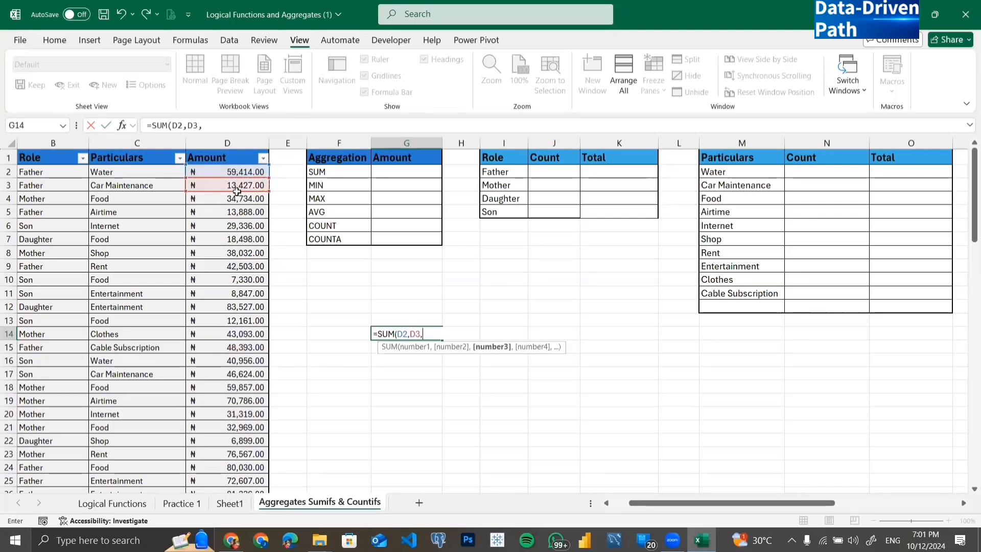
left_click(237, 198)
type(",")
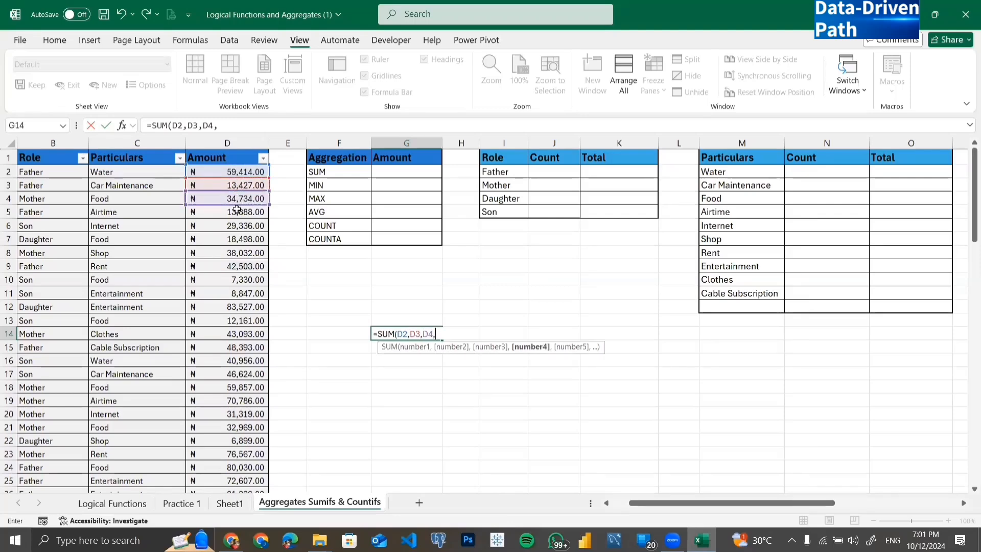
left_click(237, 211)
type(",")
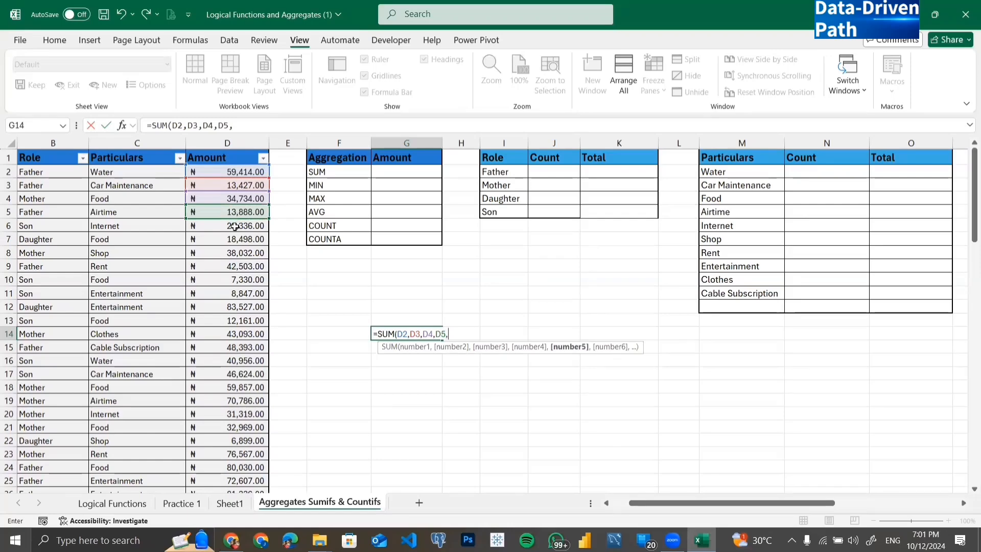
left_click(234, 226)
type(",")
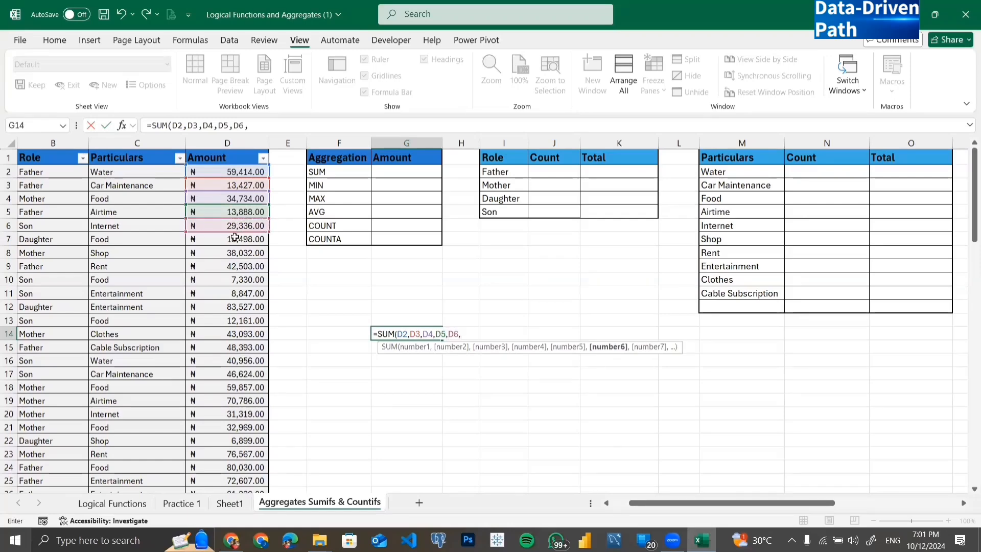
left_click(235, 237)
type(",")
left_click(233, 255)
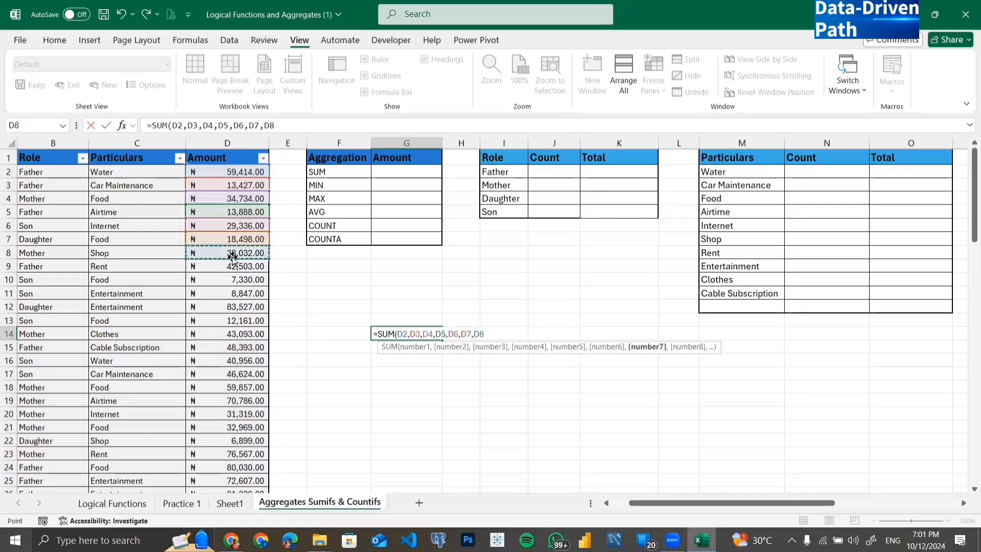
type(",")
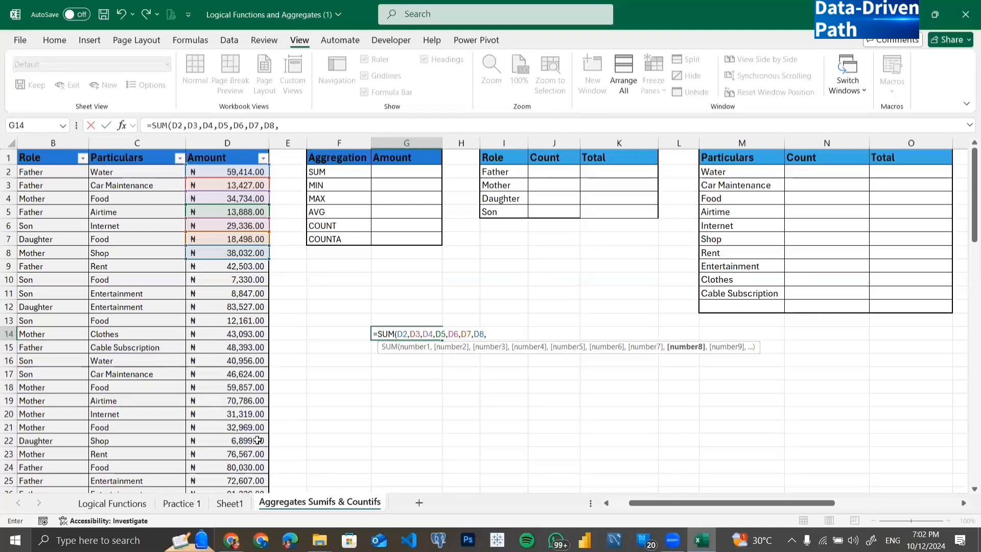
- Remove all the individual cell references from the open SUM formula in cell G14, keeping only =SUM(
key("BackSpace")
key("BackSpace")
key("BackSpace")
key("BackSpace")
key("BackSpace")
key("BackSpace")
key("BackSpace")
key("BackSpace")
key("BackSpace")
key("BackSpace")
key("BackSpace")
key("BackSpace")
key("BackSpace")
key("BackSpace")
key("BackSpace")
key("BackSpace")
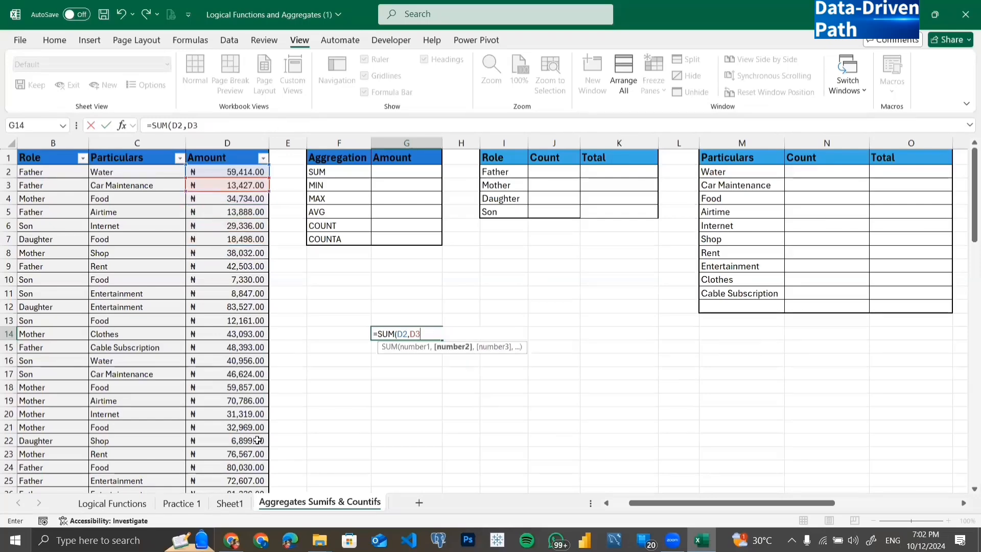
key("BackSpace")
key("BackSpace")
key("BackSpace")
key("BackSpace")
key("BackSpace")
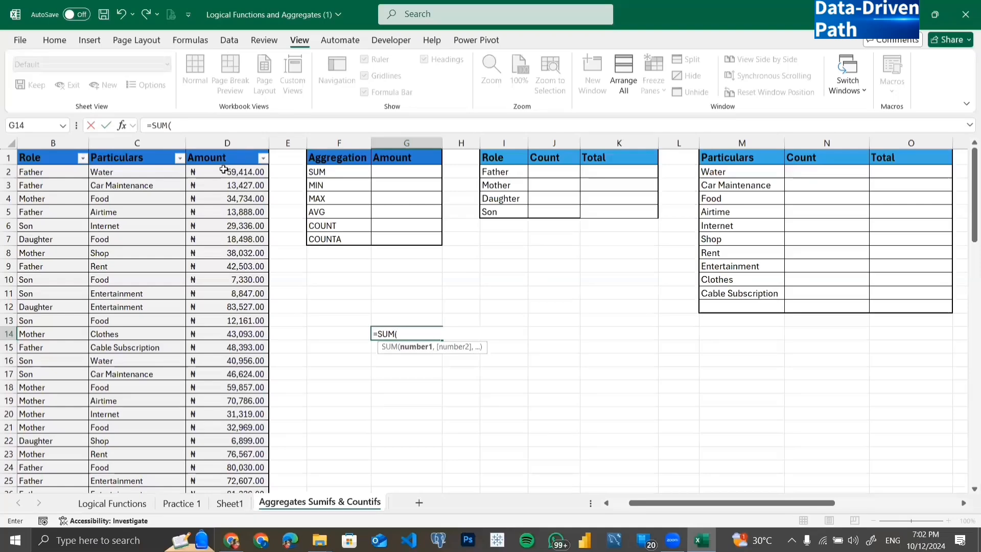
- Complete the formula in cell G14 with one continuous range of amounts, =SUM(D2:D12), and inspect it
left_click_drag(223, 169, 231, 305)
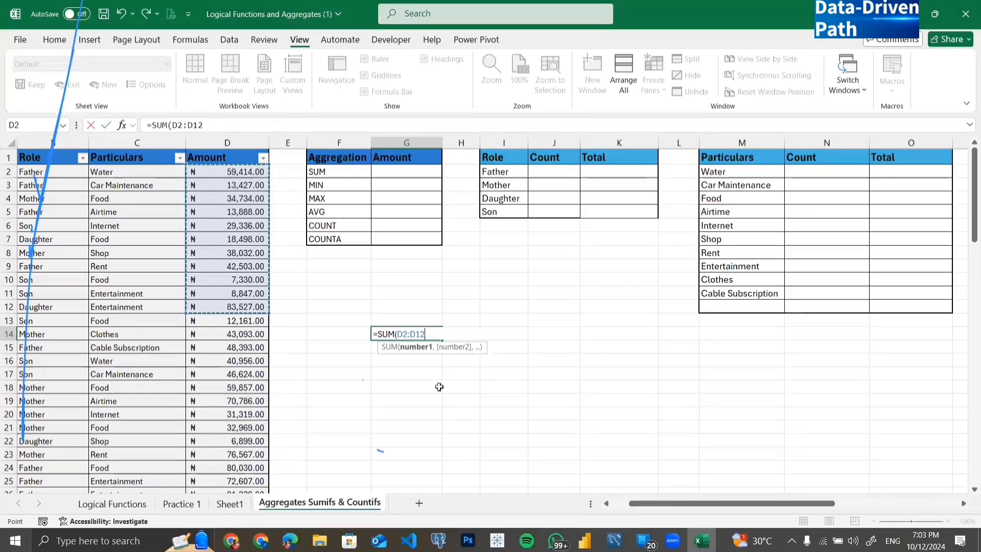
type(")")
key("Return")
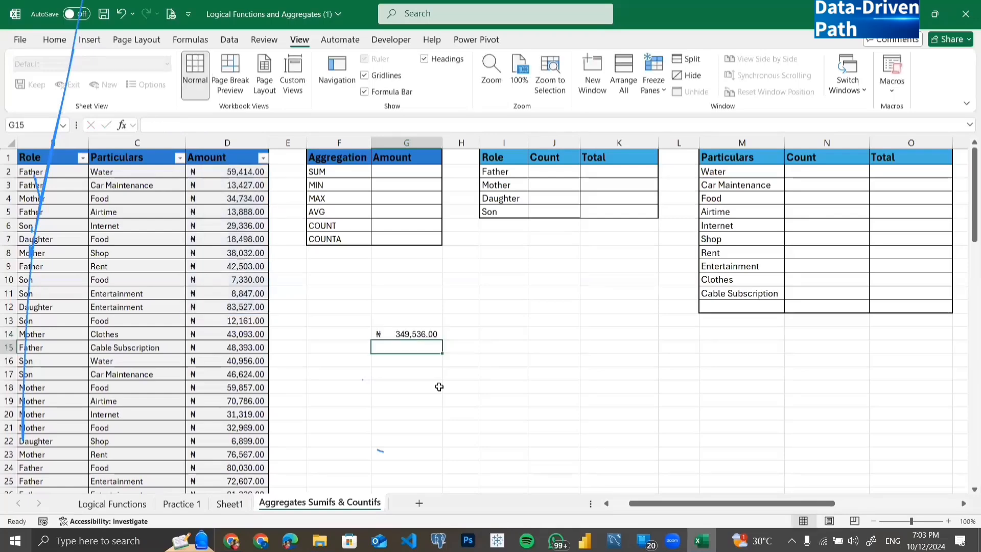
left_click(402, 333)
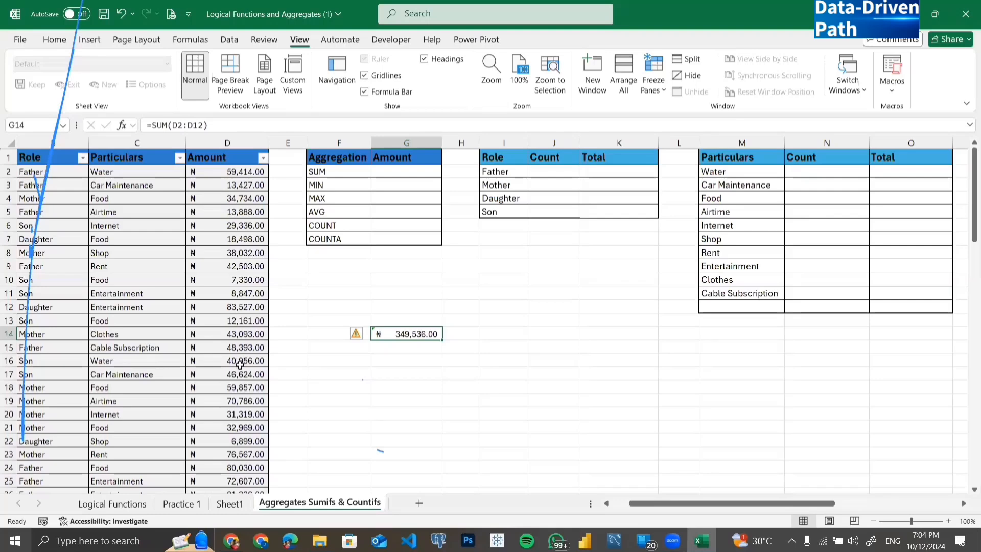
- Copy the amounts in D16:D23 to the blank area starting at K10, and clear cell G14
left_click_drag(240, 360, 229, 454)
key("ctrl+c")
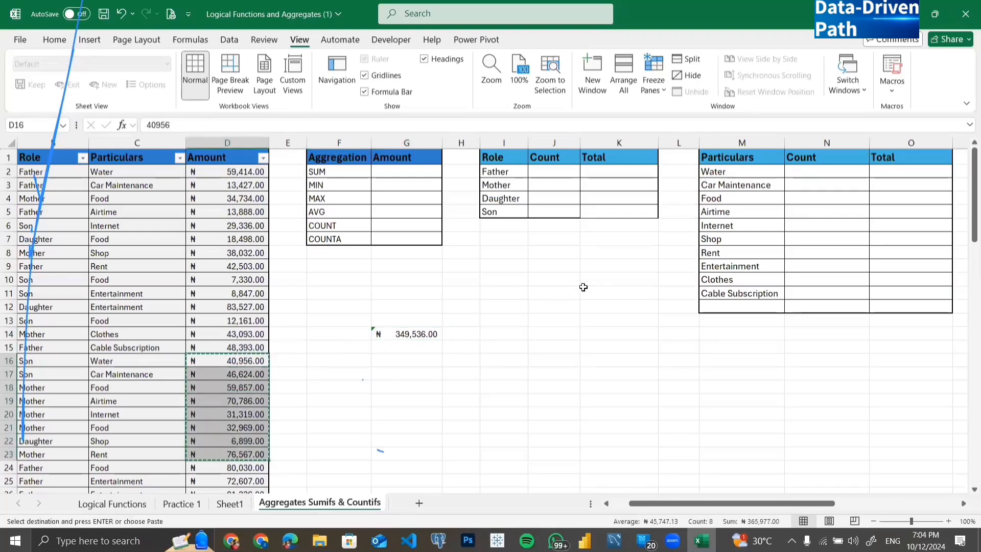
left_click(602, 279)
key("ctrl+v")
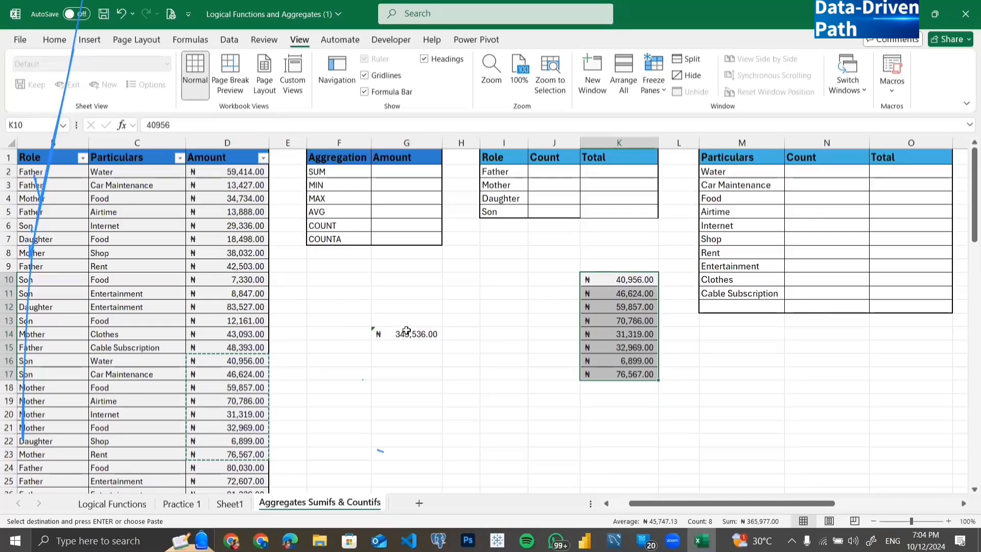
left_click(384, 331)
key("Delete")
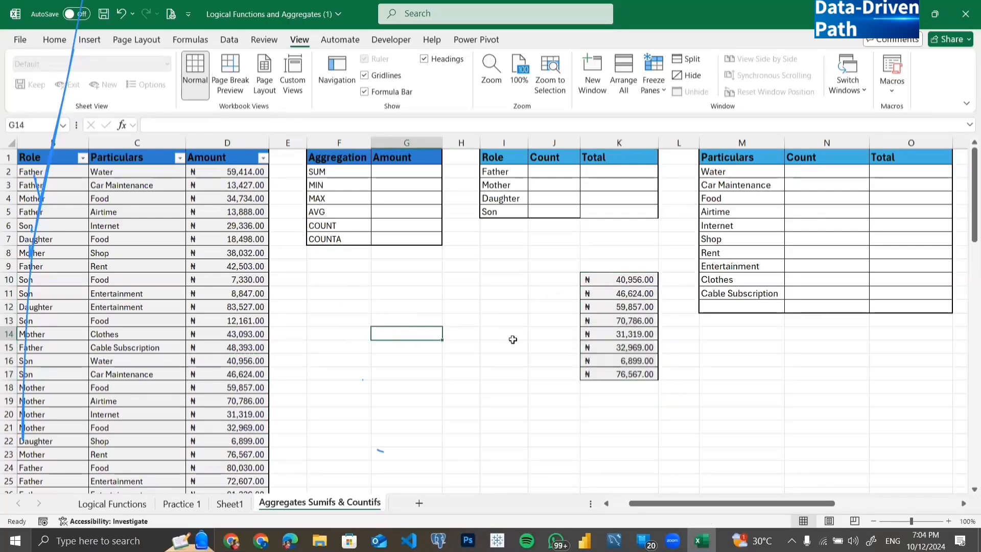
left_click_drag(597, 276, 606, 376)
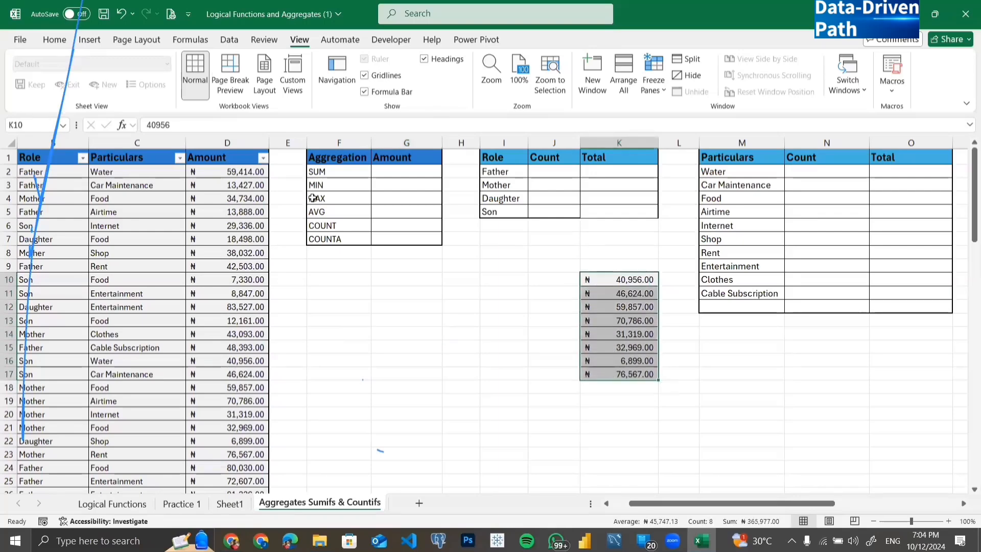
left_click_drag(251, 171, 256, 265)
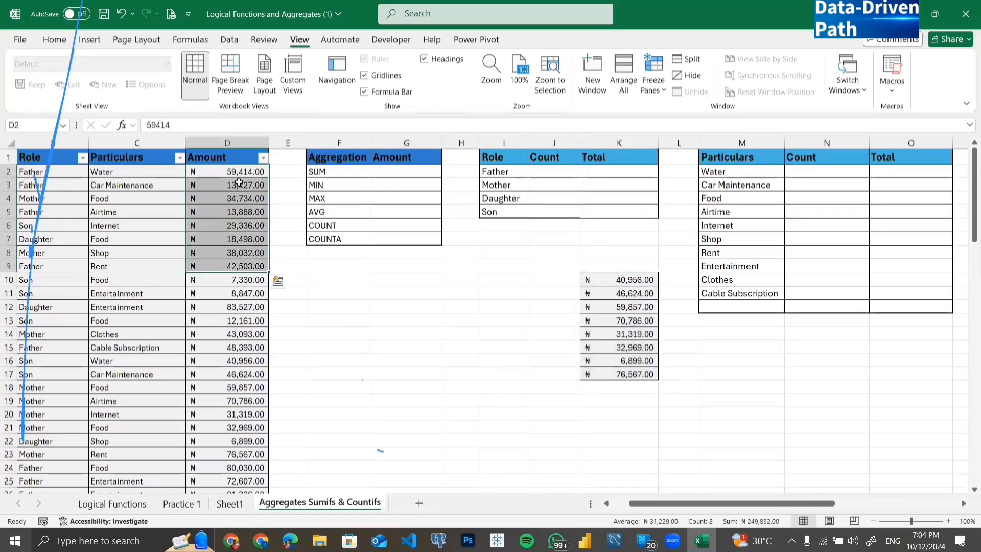
left_click(227, 170)
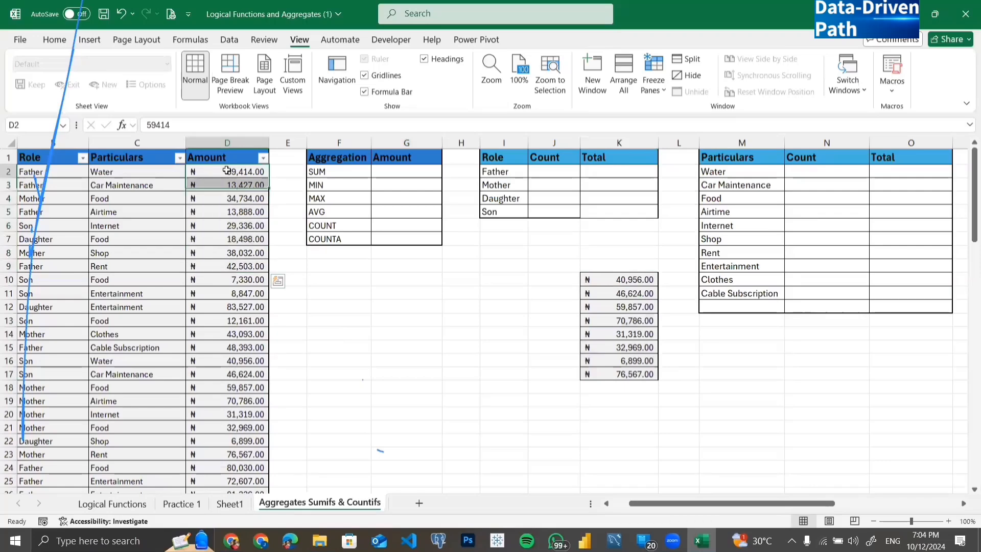
left_click_drag(227, 170, 240, 286)
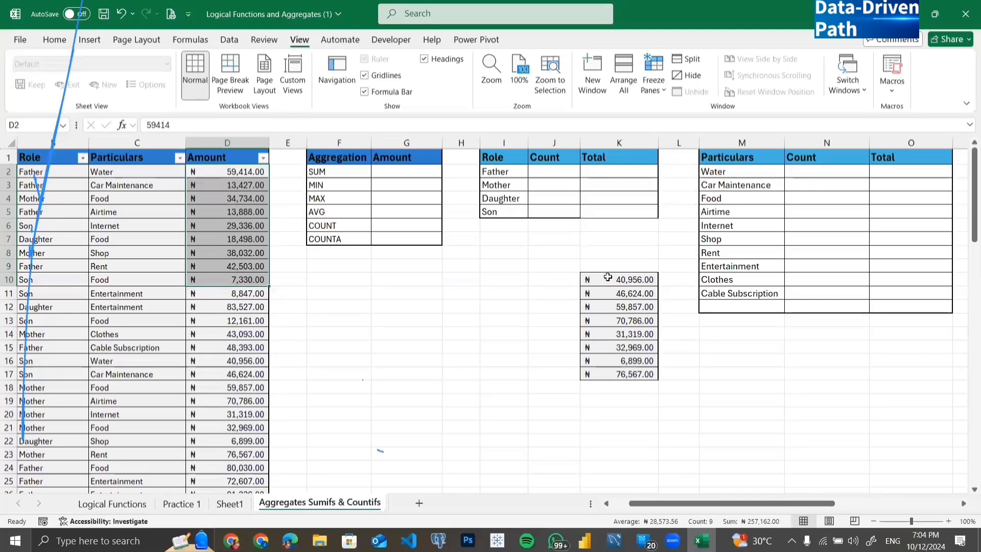
left_click_drag(607, 277, 611, 374)
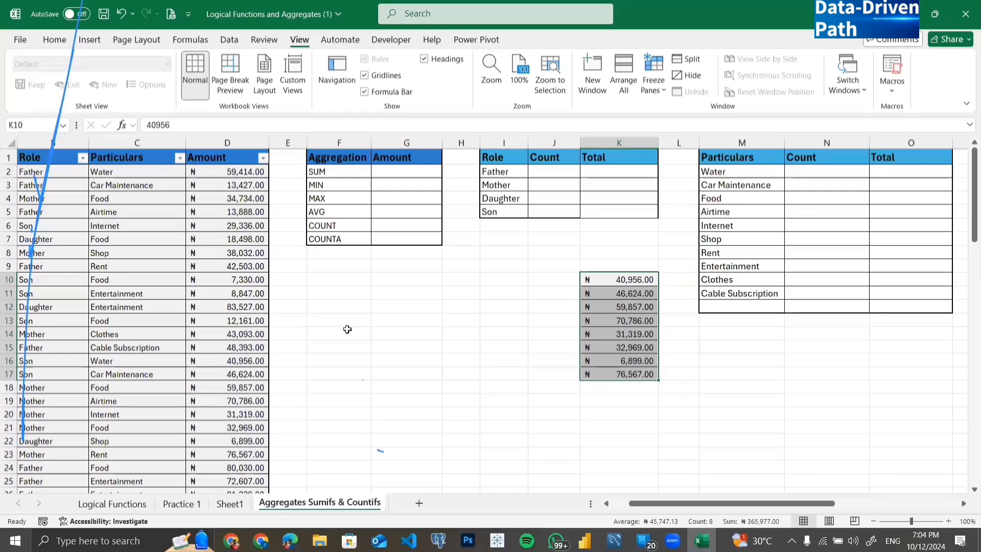
- Add two separate ranges of amounts in cell G14 with the formula =SUM(D2:D10,K10:K17), and inspect the entered formula
left_click(389, 331)
type("=")
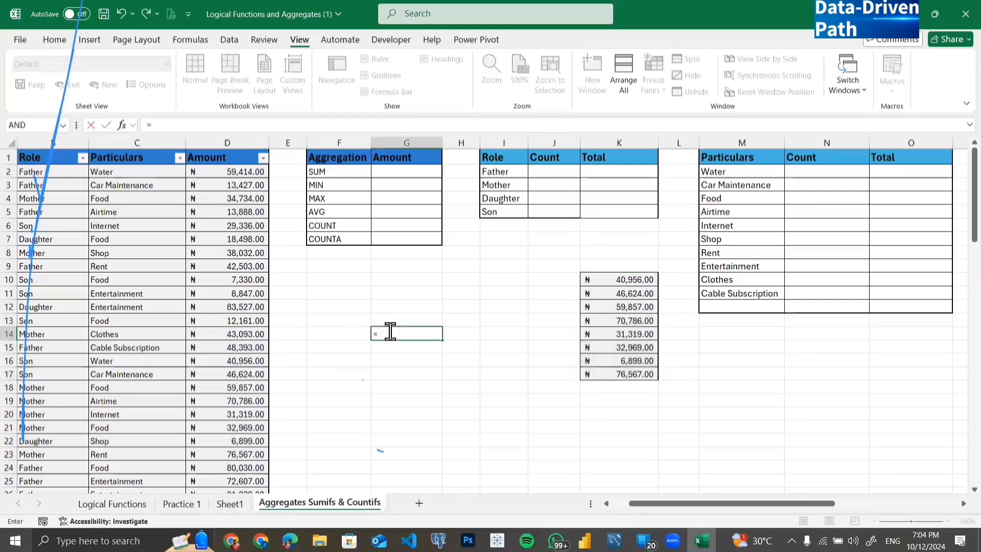
type("SUM(")
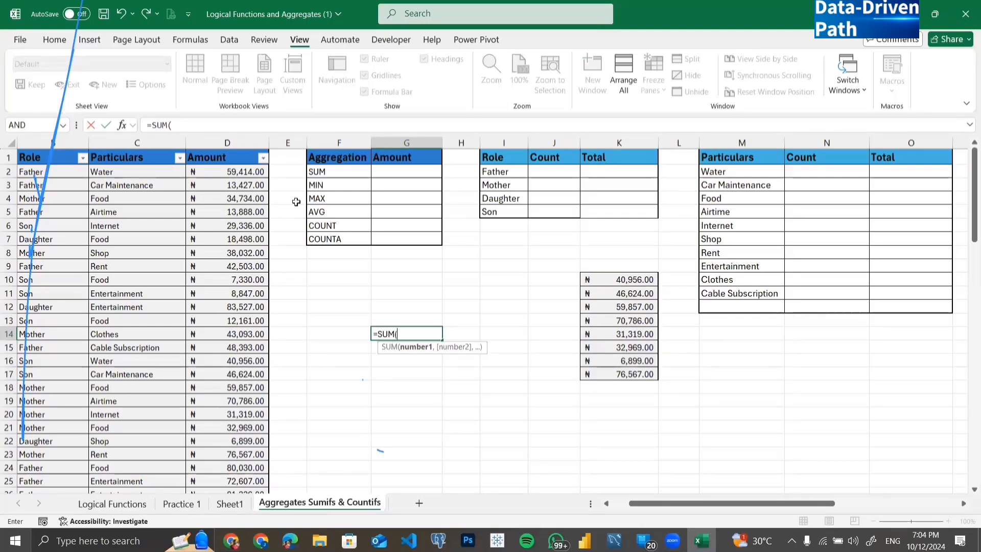
left_click(231, 174)
left_click_drag(231, 183, 228, 263)
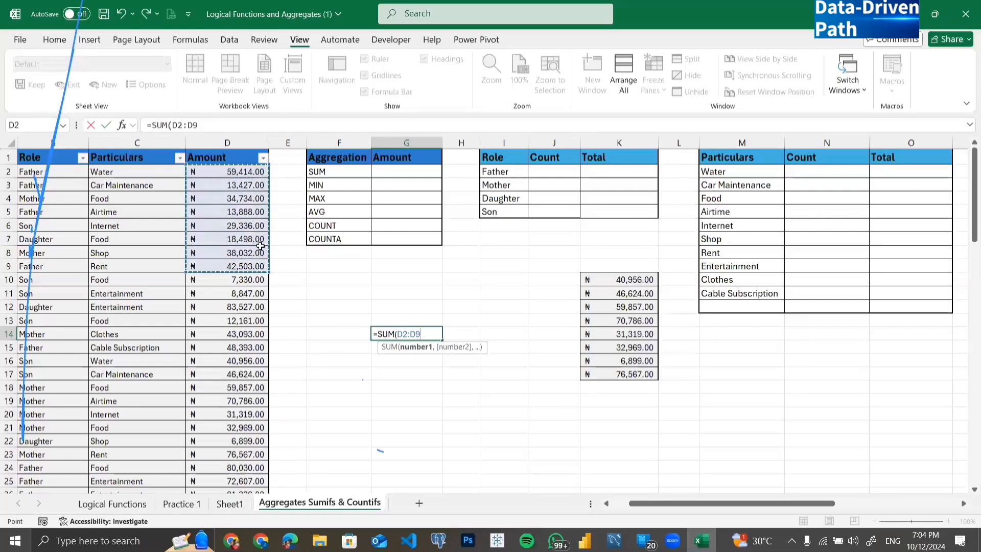
key("shift+Down")
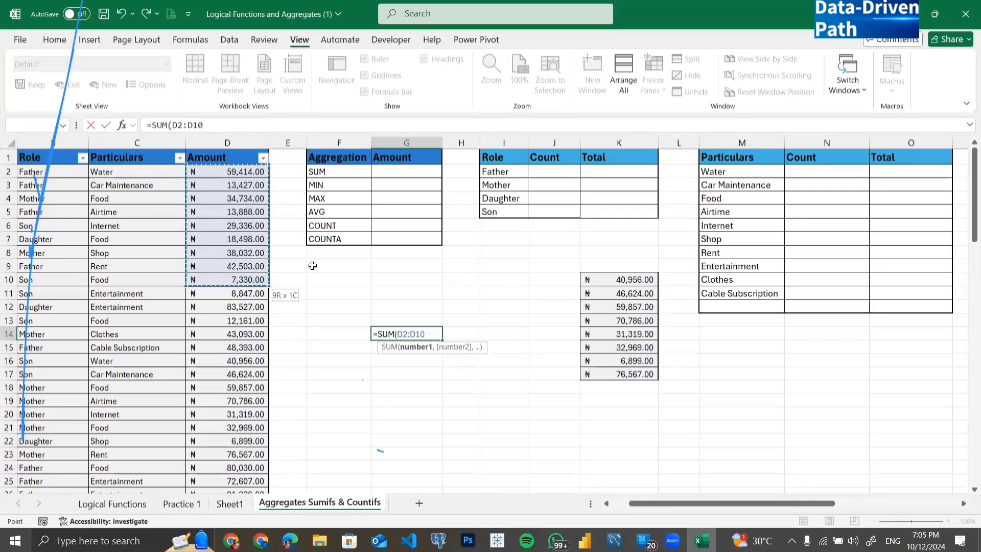
type(",")
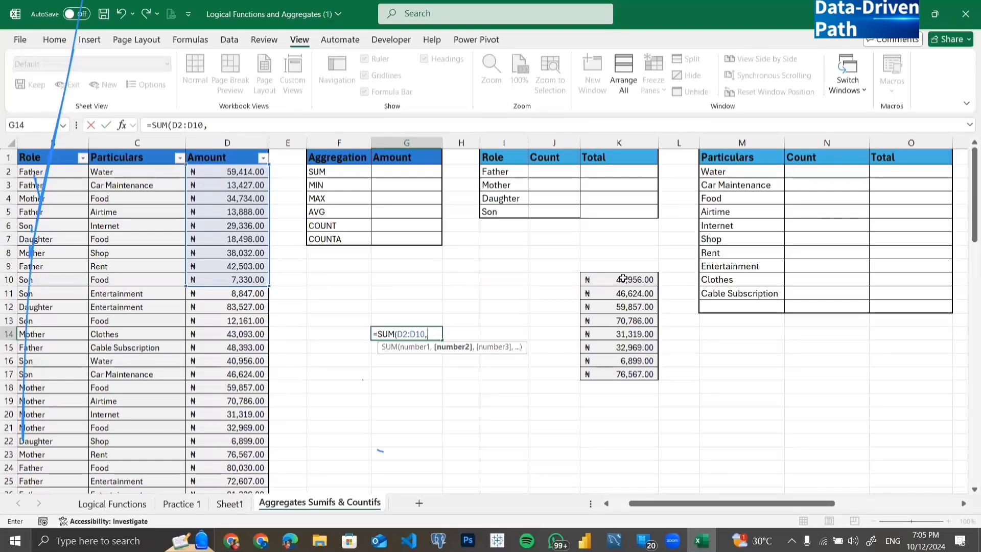
left_click_drag(623, 278, 622, 374)
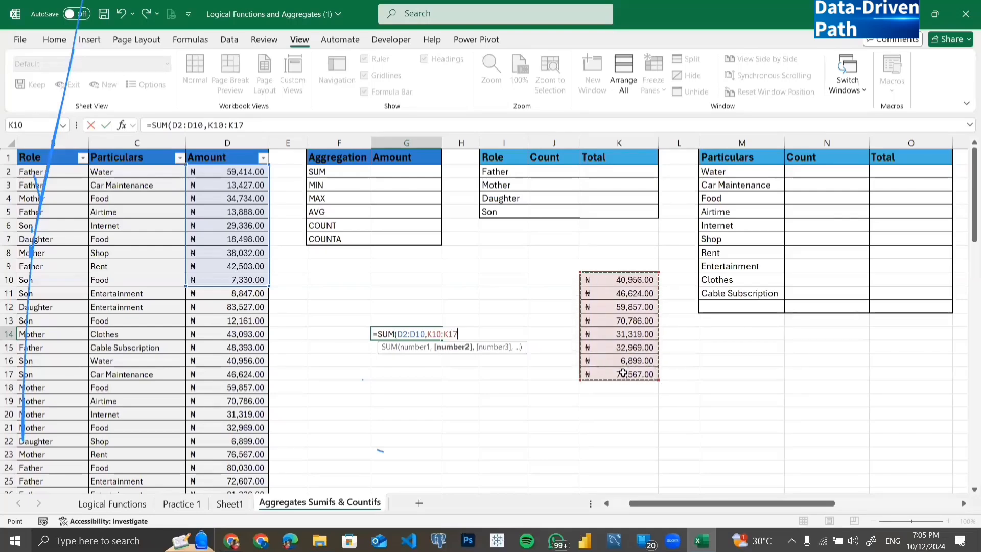
type(")")
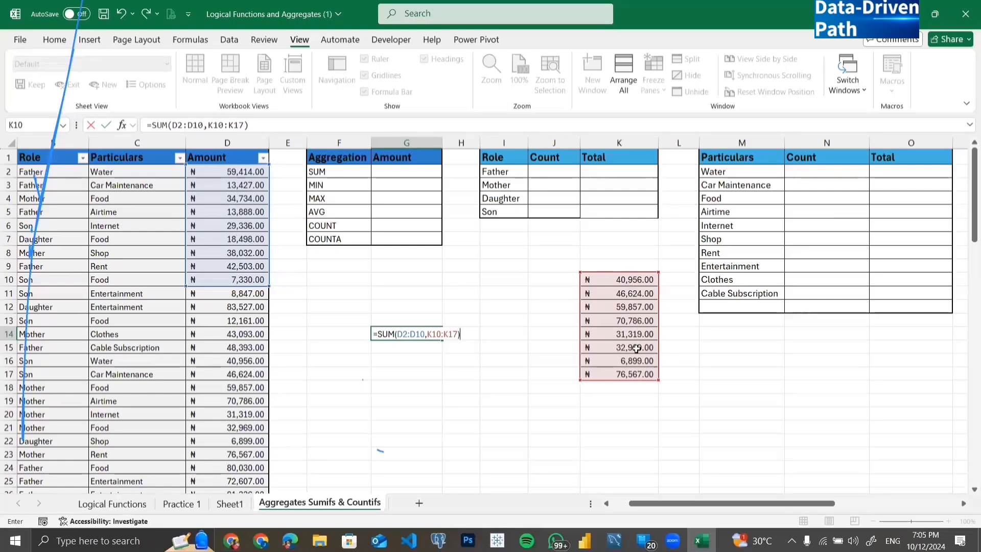
key("Return")
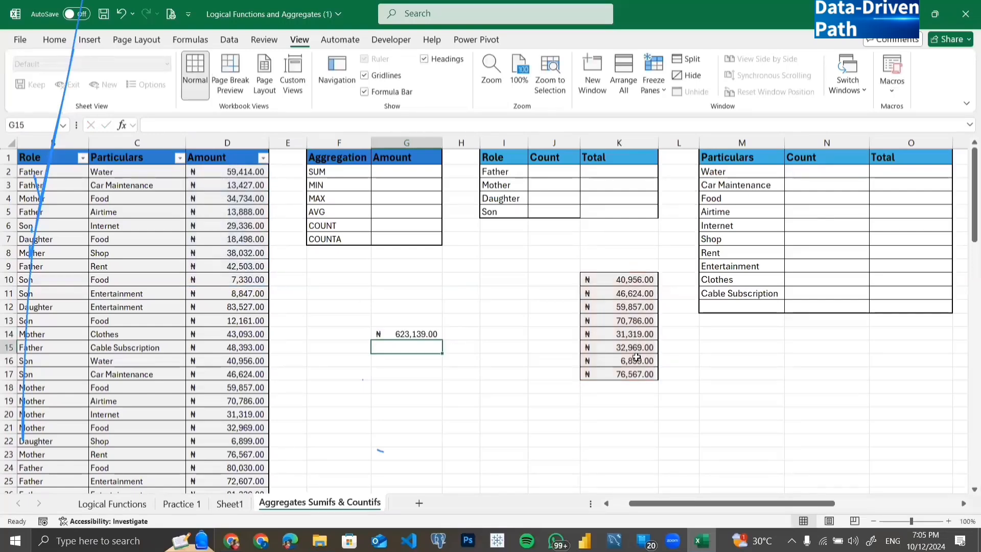
left_click(421, 332)
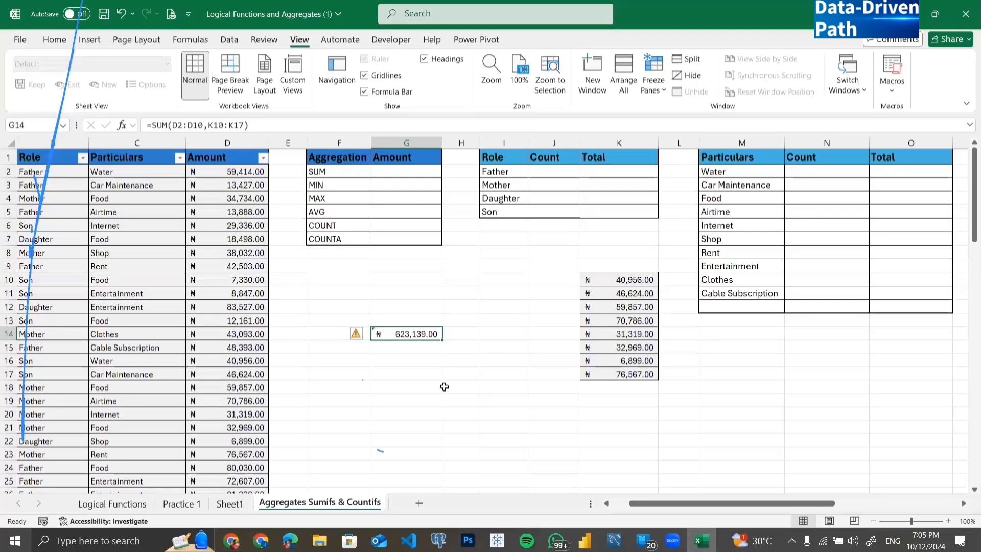
left_click_drag(225, 172, 225, 391)
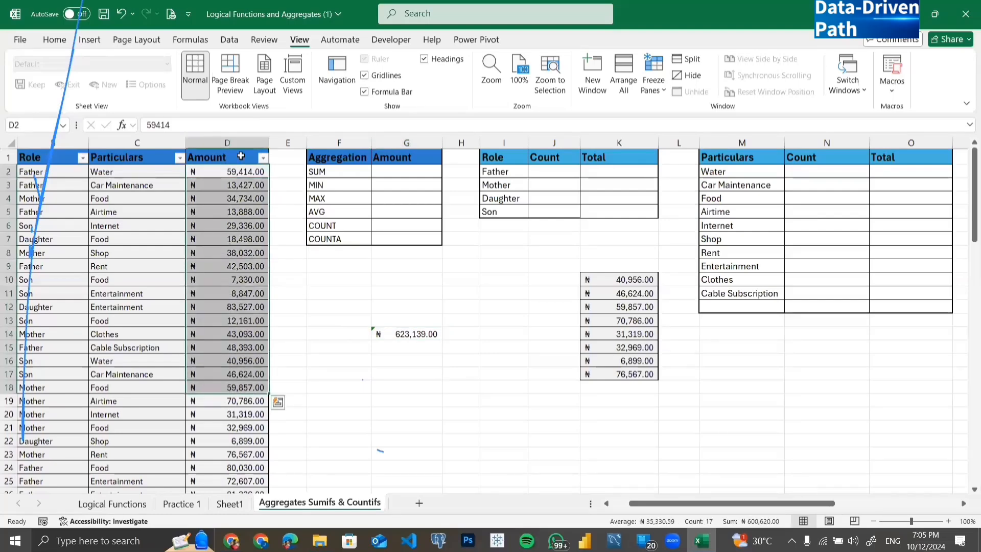
- Delete the sample SUM formula in cell G14 and the copied amounts in K10:K17
left_click(234, 139)
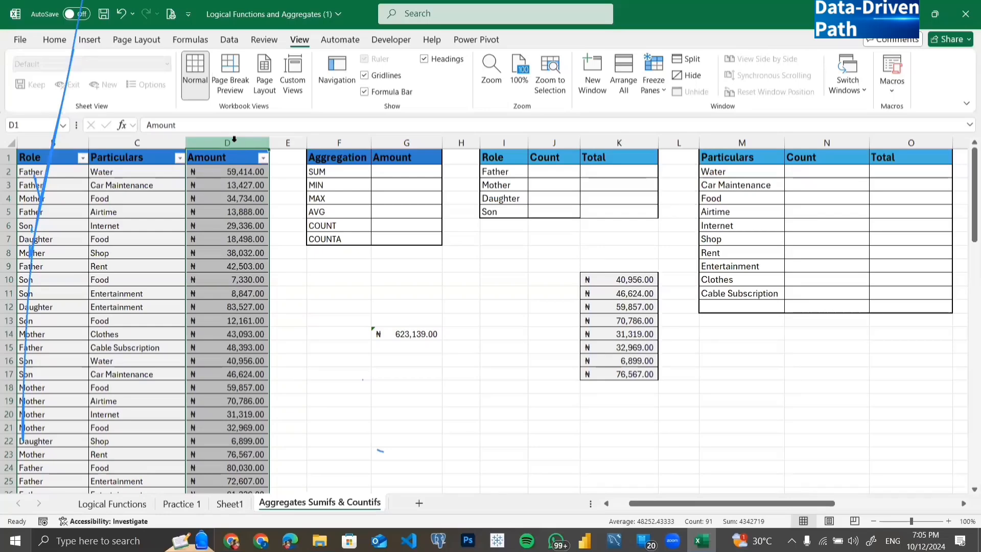
left_click(391, 333)
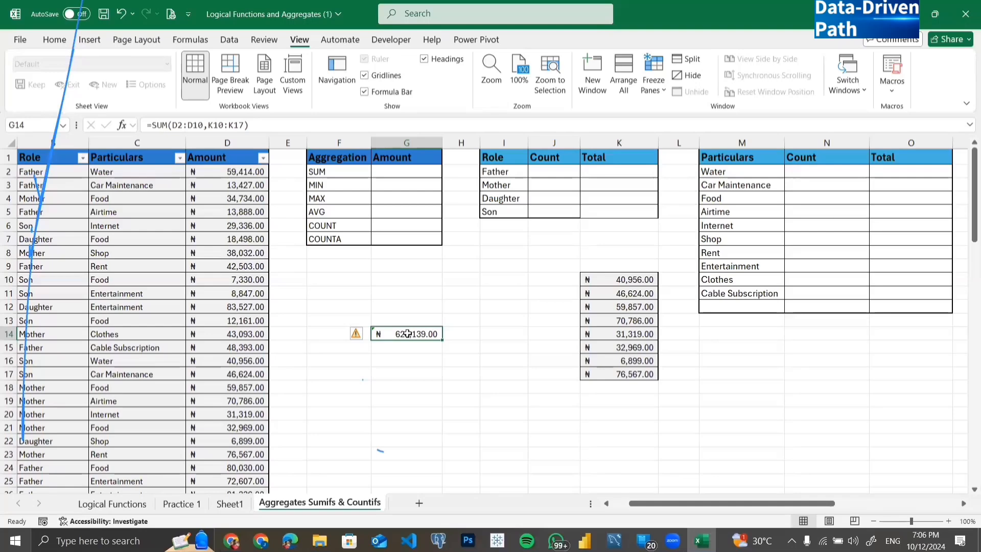
left_click(397, 279)
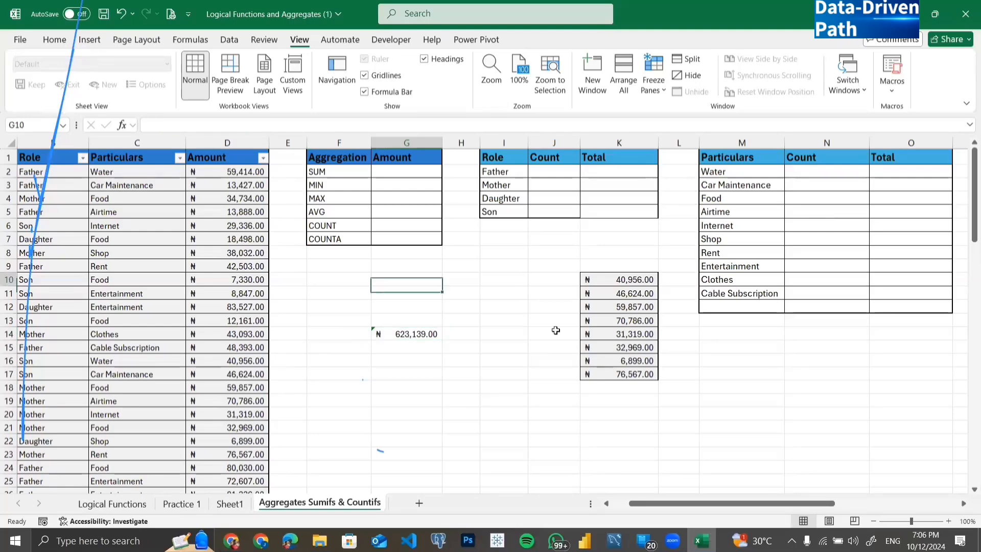
left_click_drag(404, 284, 613, 376)
key("Delete")
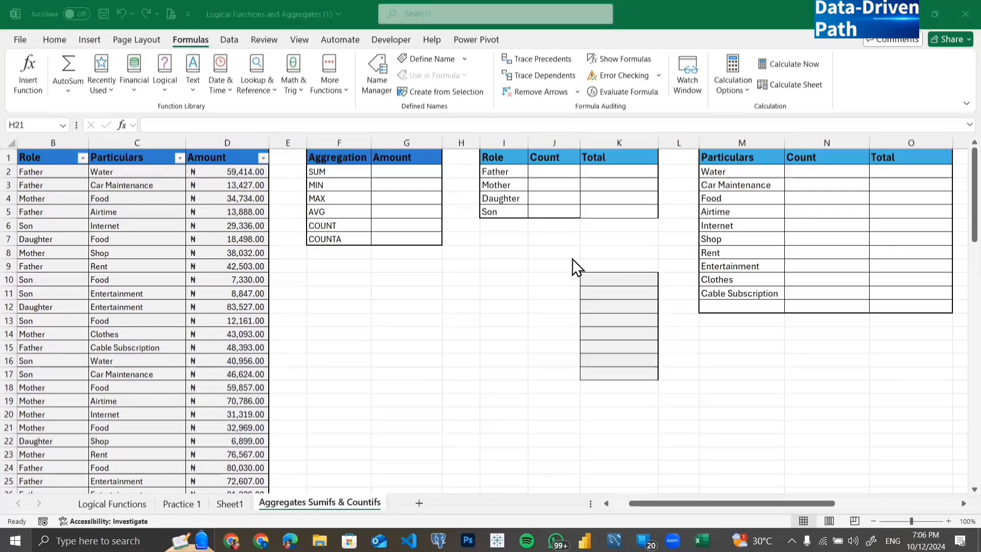
- Clear the leftover cell formatting from the emptied range K9:K18
left_click(582, 262)
left_click_drag(582, 262, 636, 382)
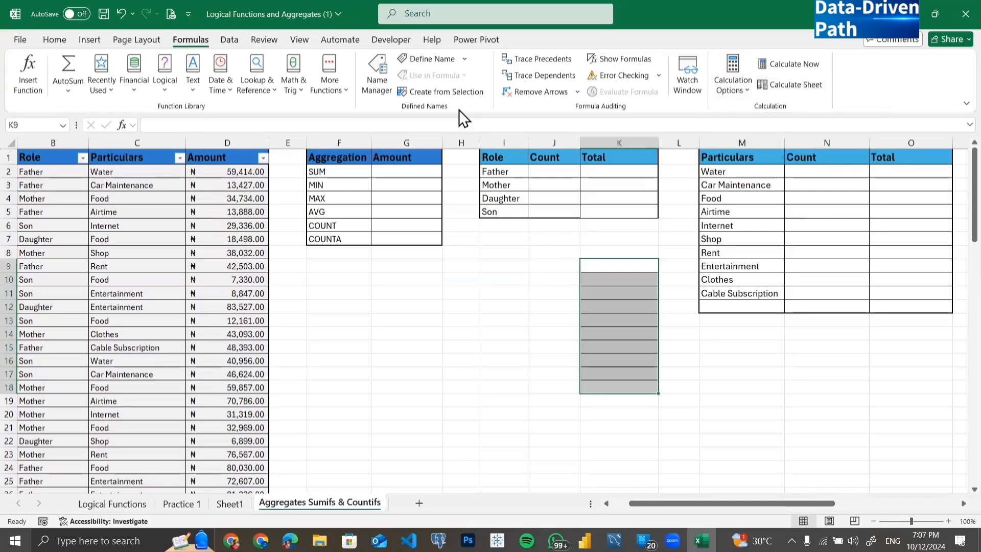
left_click(64, 42)
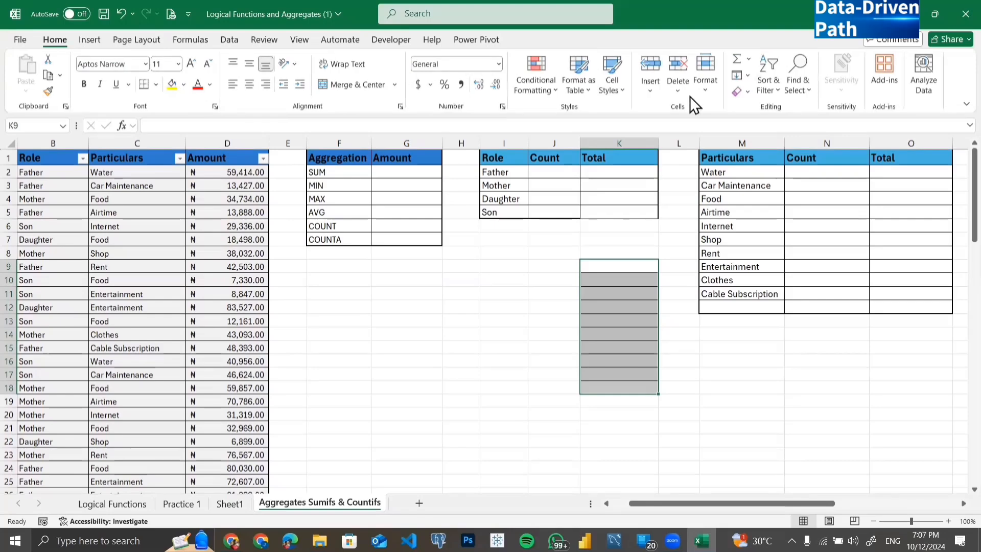
left_click(743, 92)
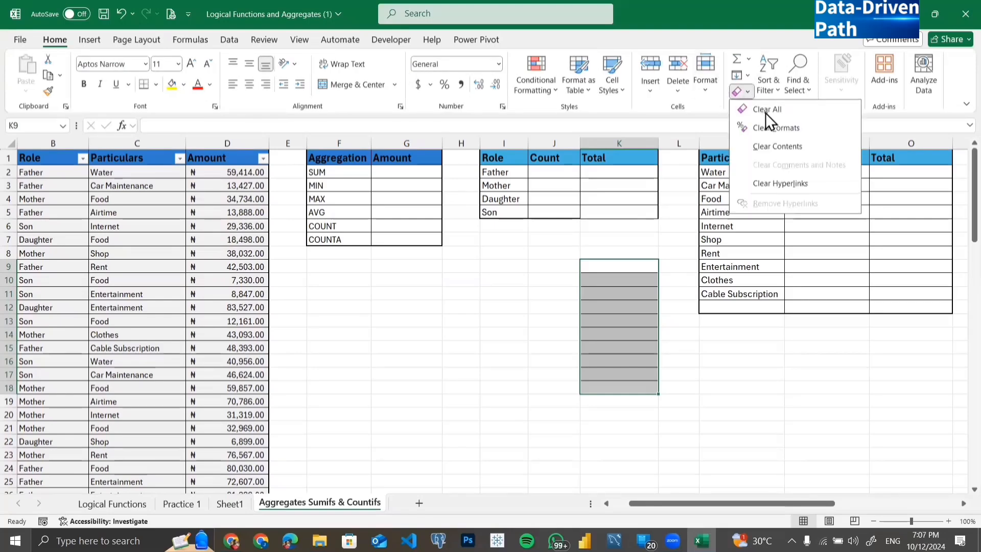
left_click(786, 131)
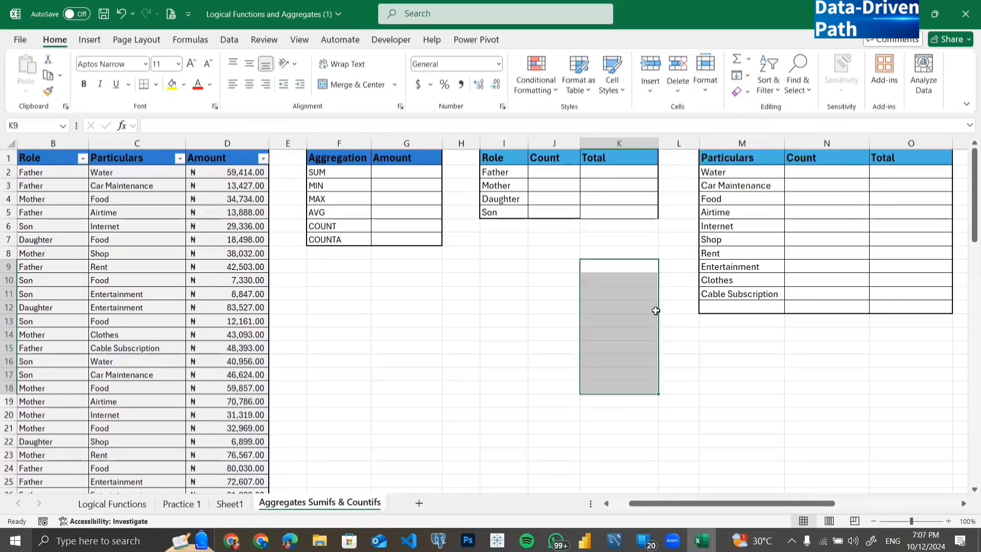
left_click(504, 294)
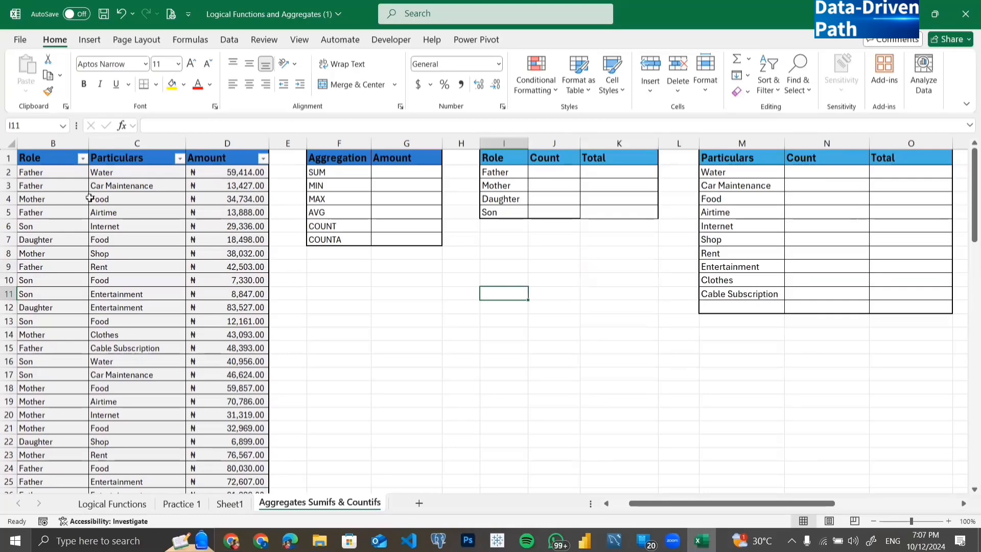
- Create named ranges for the expense table columns in A1:D91, using only the top row as names
scroll(90, 198, "left", 2)
left_click_drag(40, 155, 271, 333)
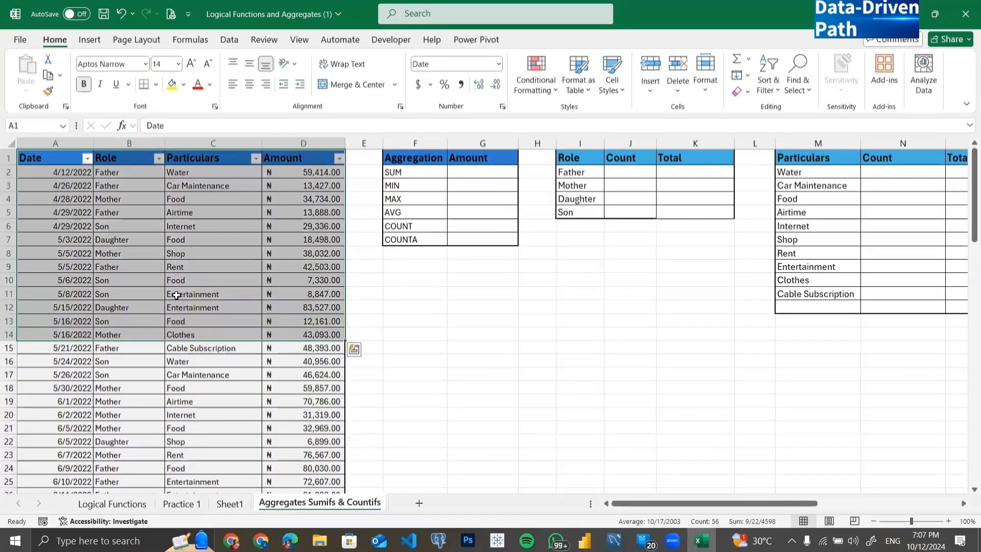
left_click(207, 390)
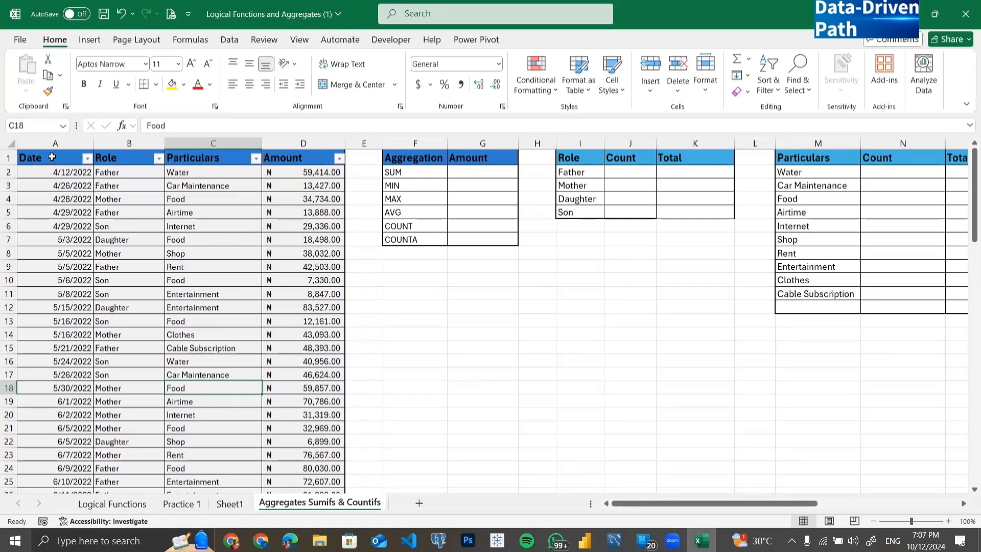
left_click_drag(52, 157, 301, 462)
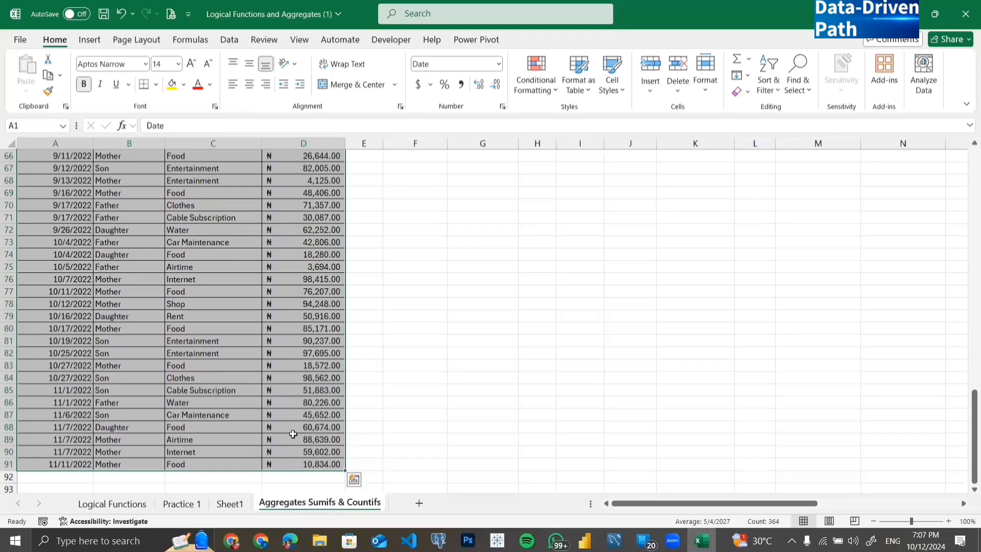
left_click(190, 42)
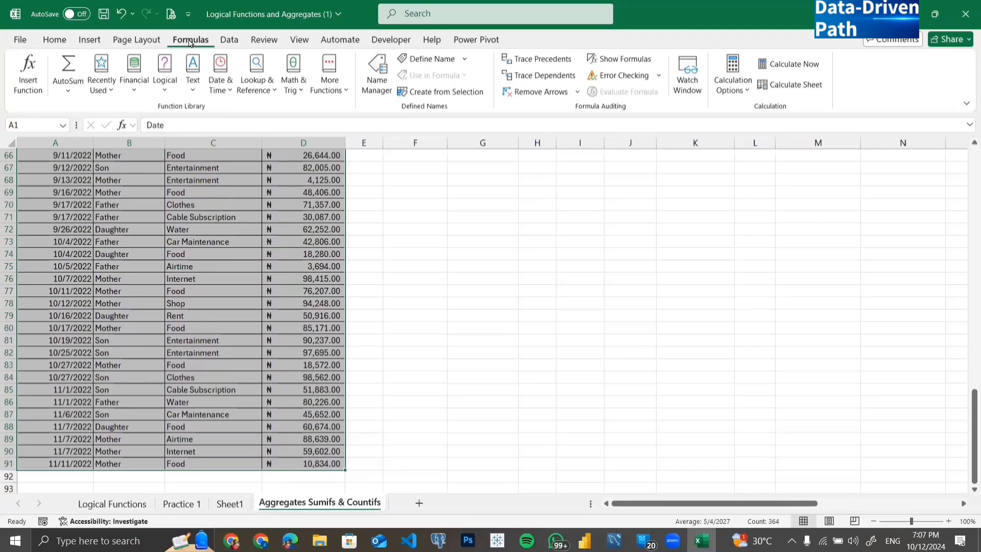
left_click(447, 94)
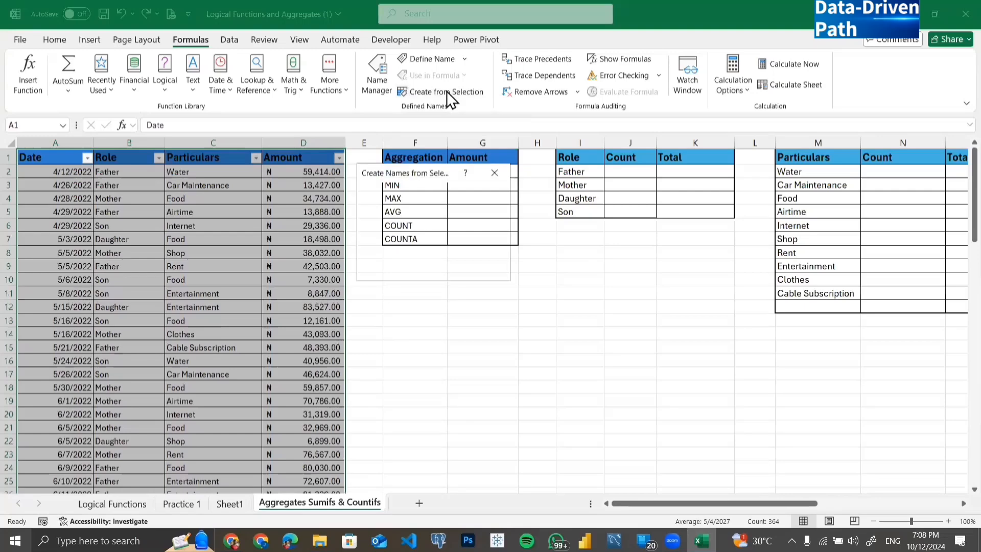
left_click_drag(422, 173, 492, 202)
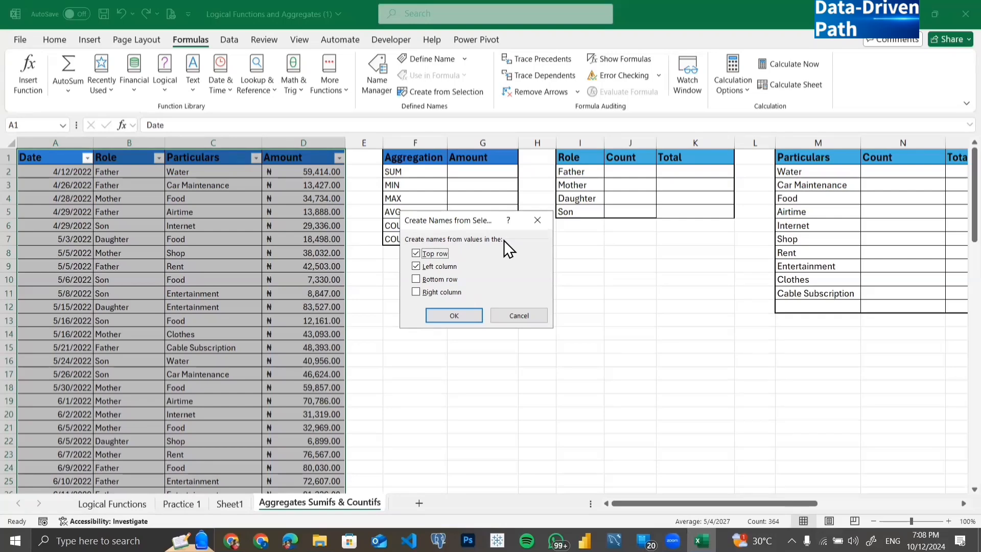
left_click(416, 264)
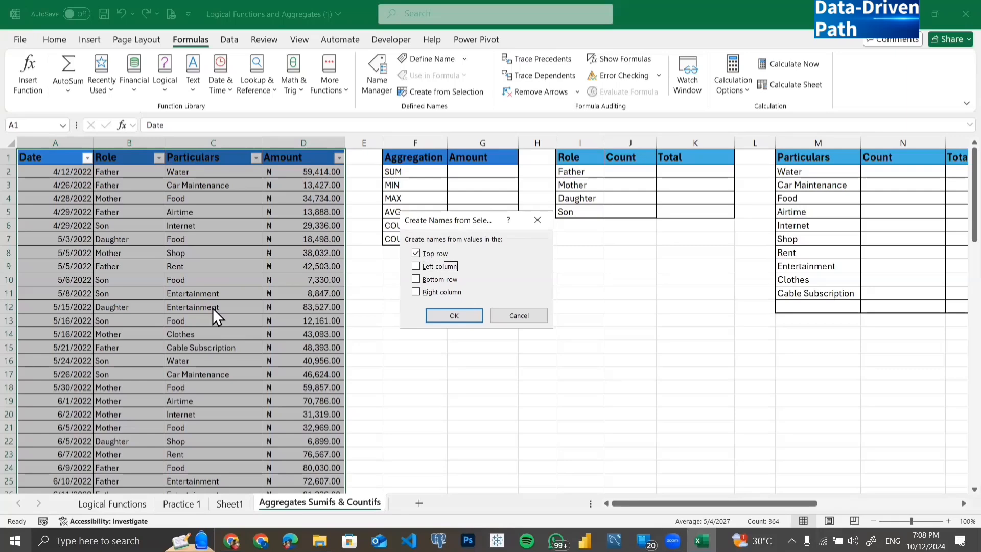
left_click(446, 315)
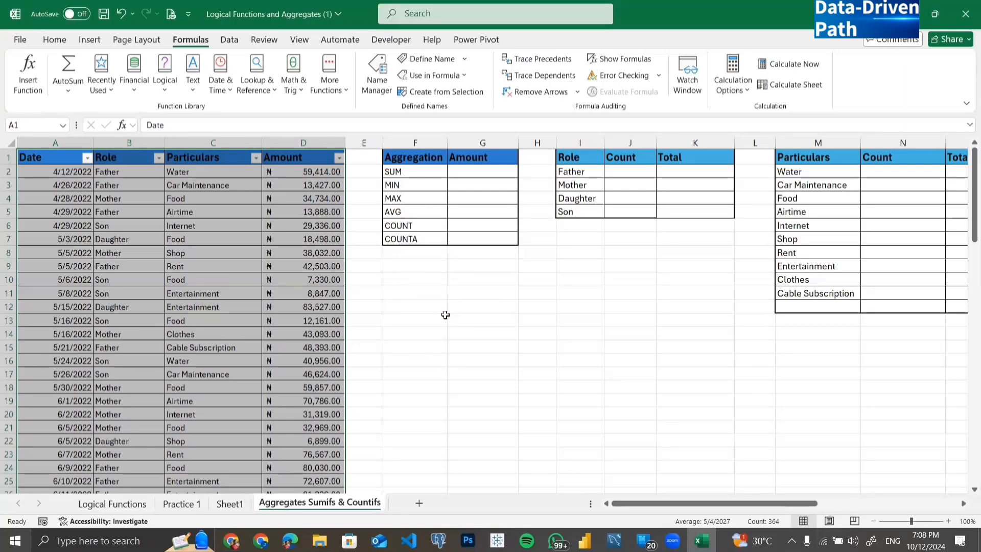
- Total all expenses in cell G2 using the named range, with the formula =SUM(Amount)
left_click(311, 295)
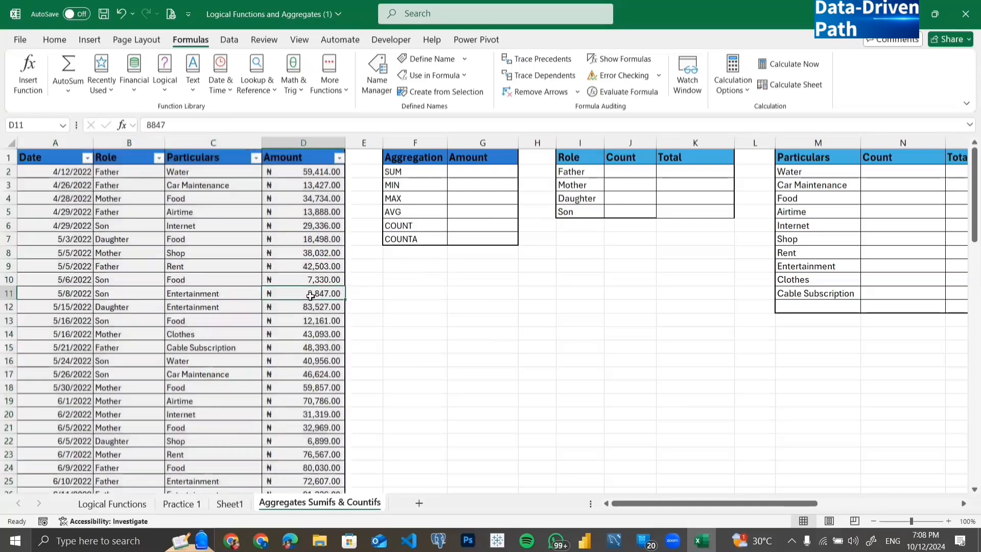
left_click(301, 160)
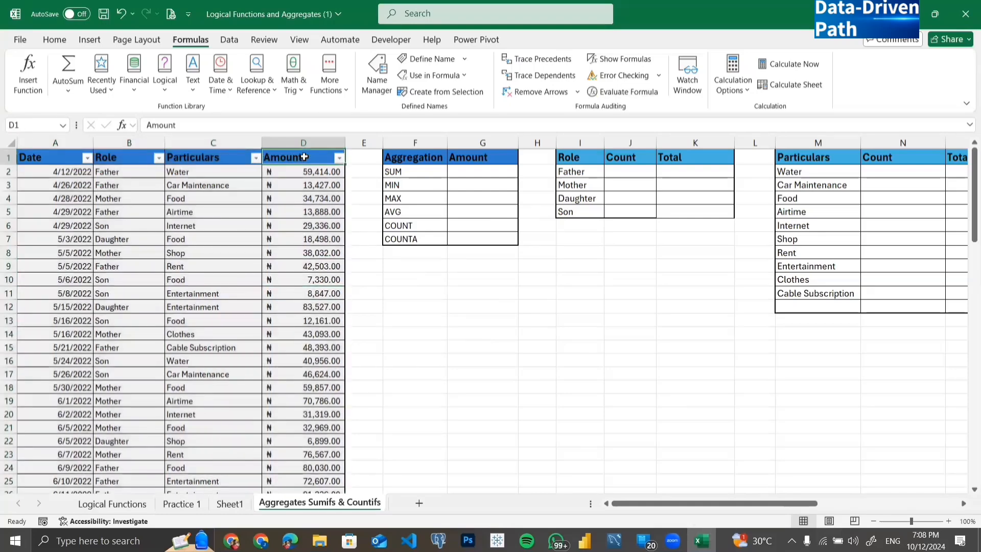
left_click(475, 171)
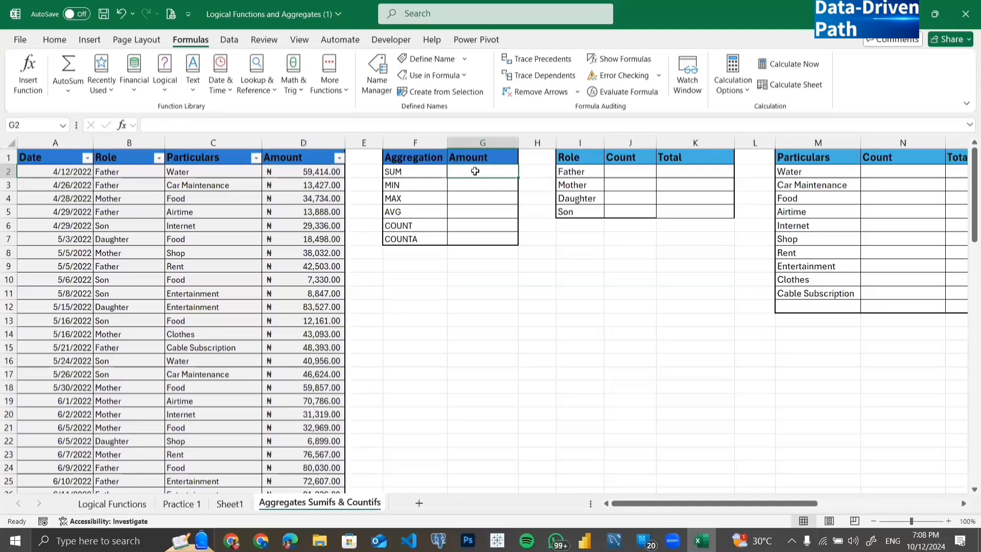
type("=")
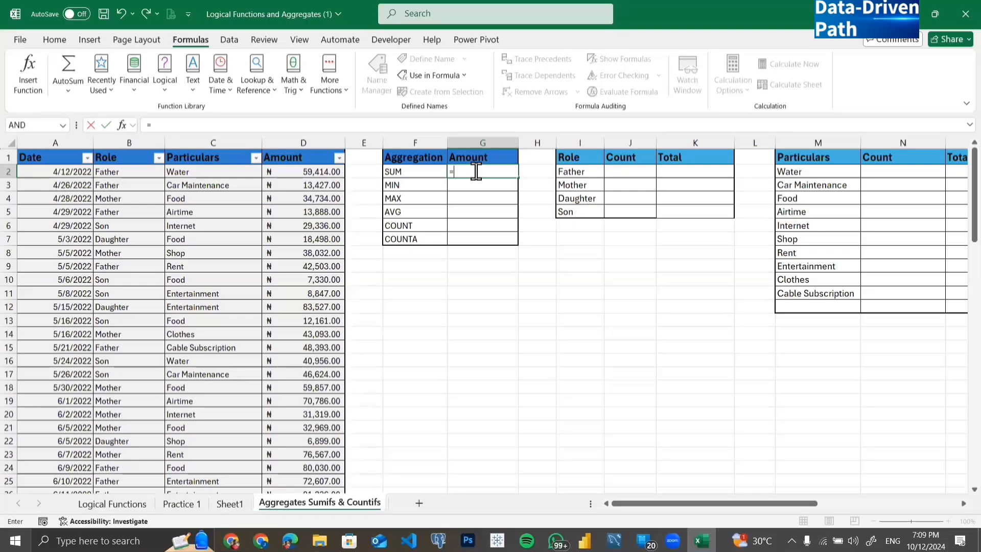
type("SUM(")
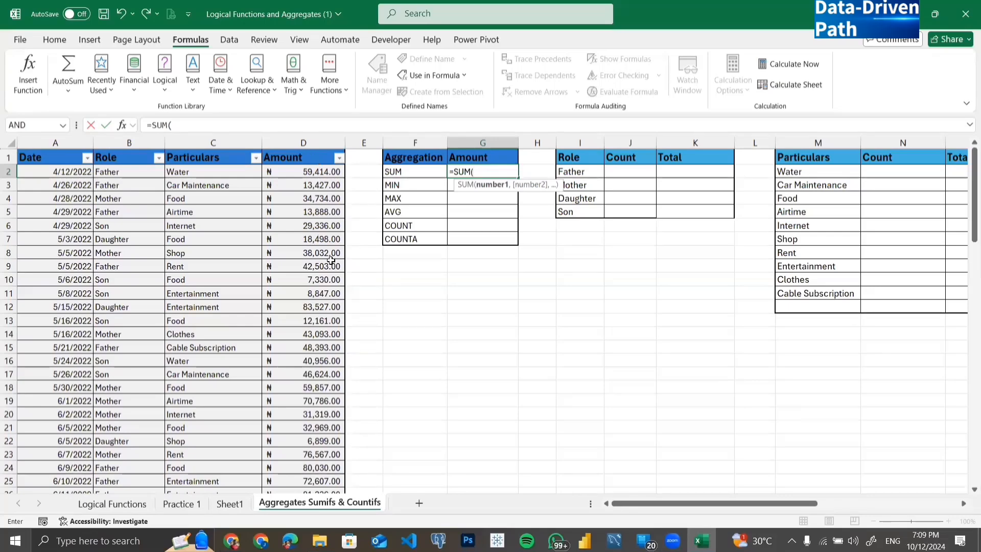
type("AMOUN")
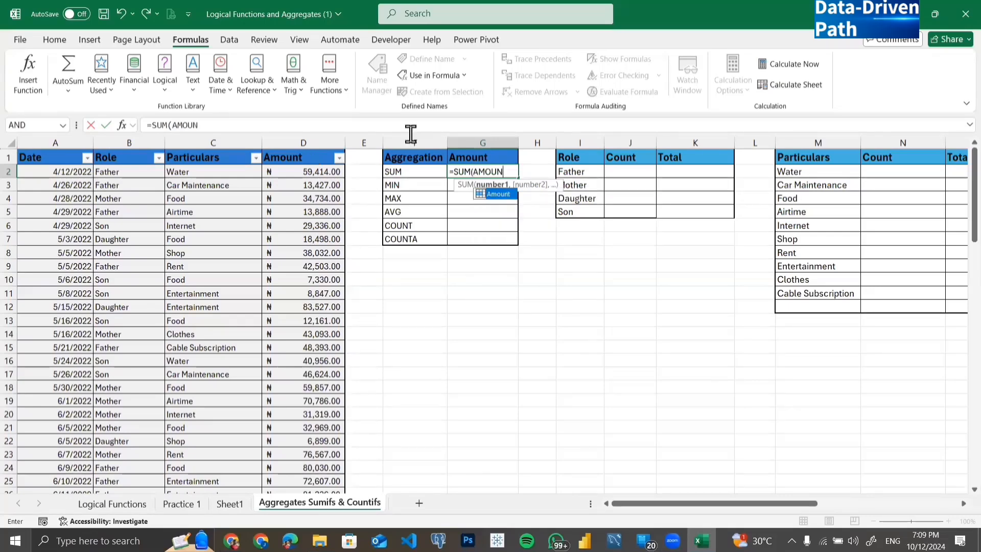
double_click(504, 194)
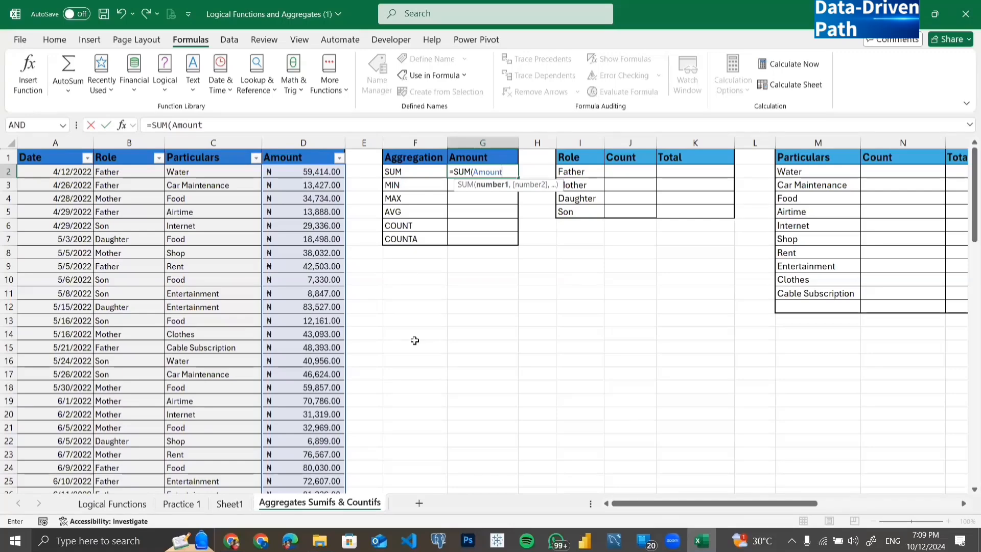
type(")")
key("Return")
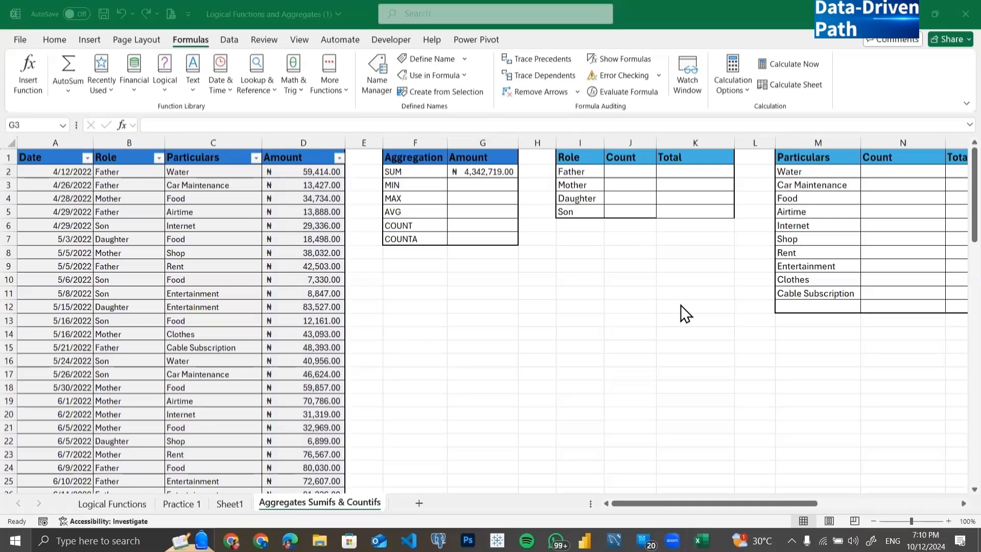
- Find the smallest expense in cell G3 with the formula =MIN(Amount)
left_click(473, 185)
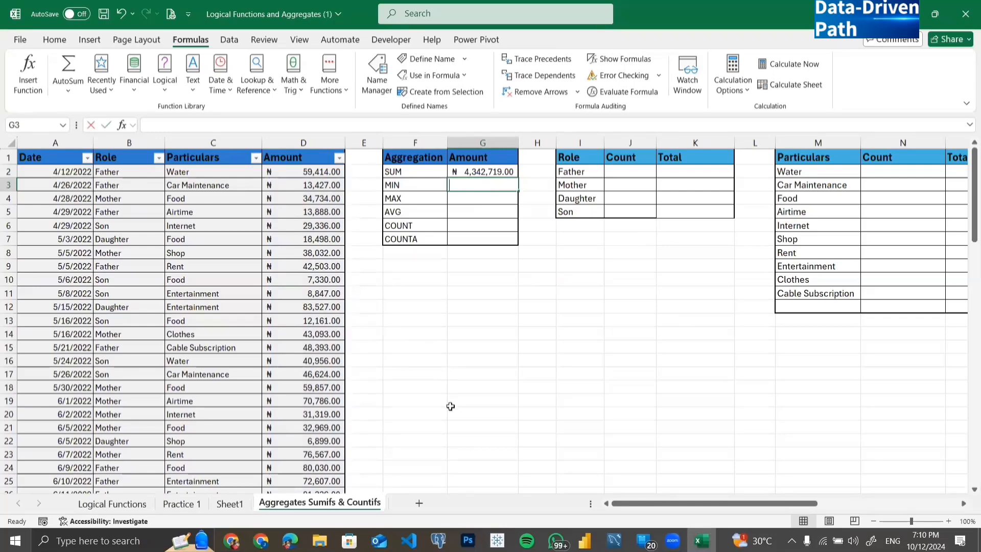
type("=MIN")
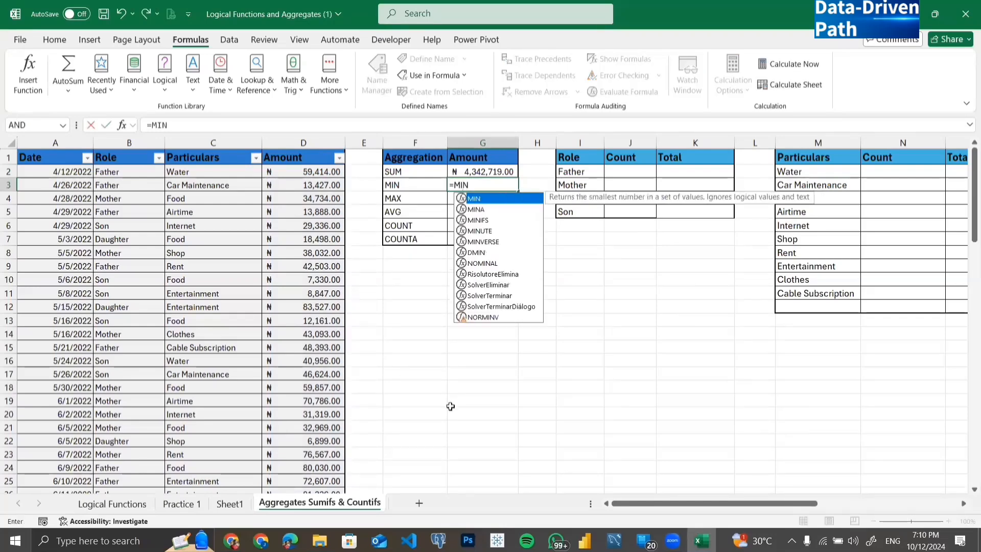
type("(")
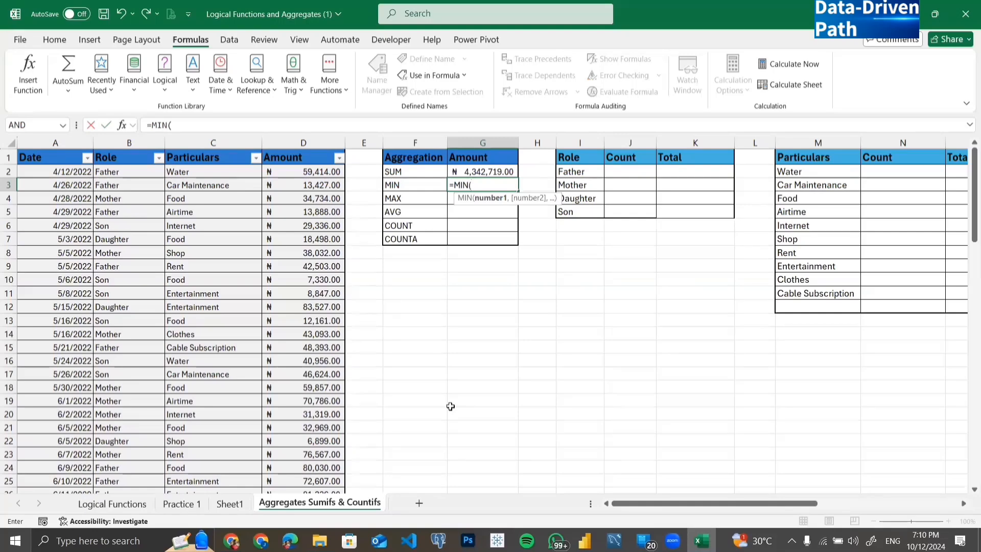
type("amoun")
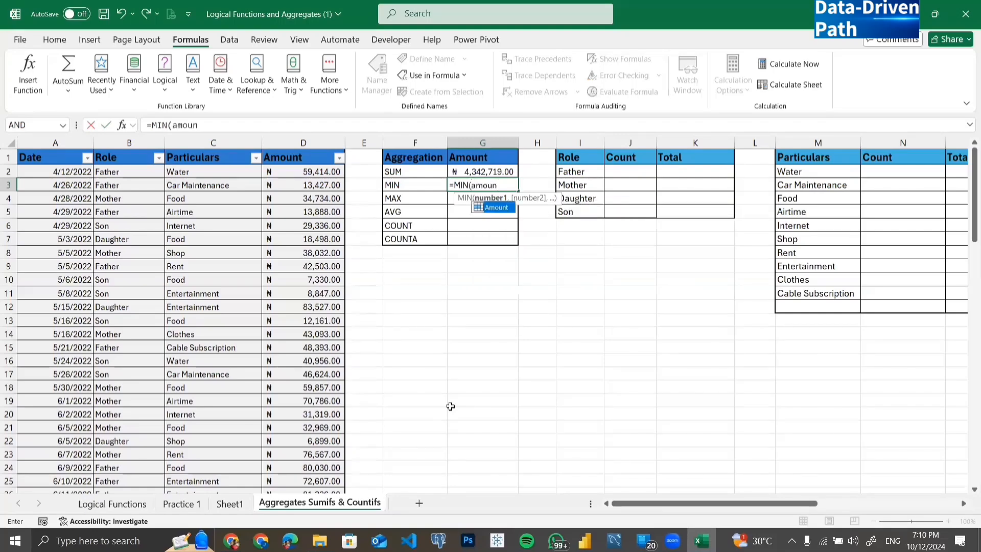
key("Tab")
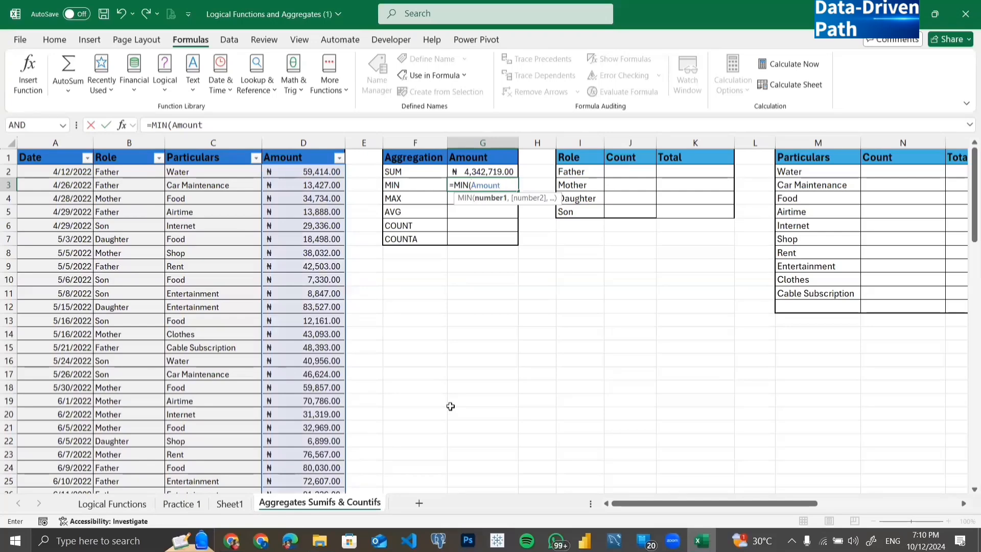
type(")")
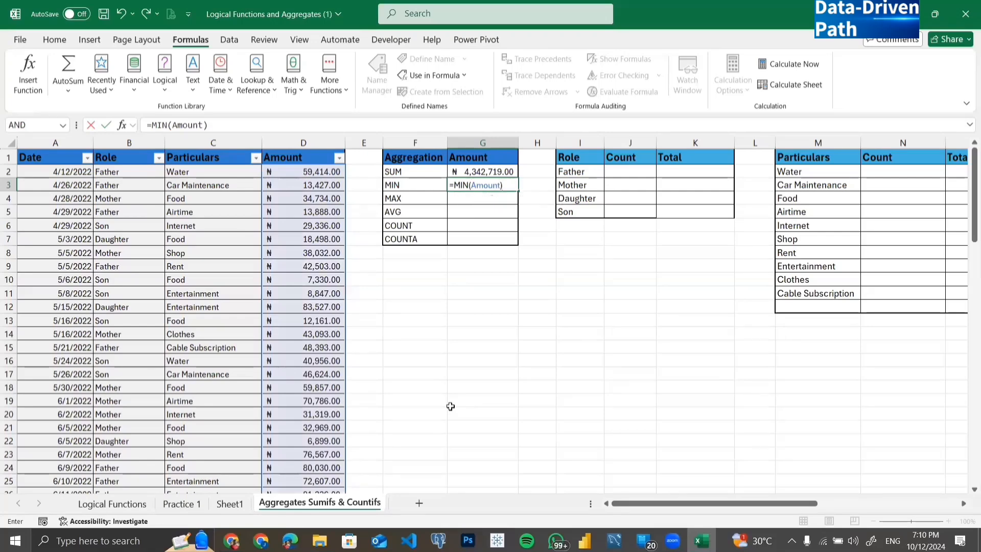
key("Return")
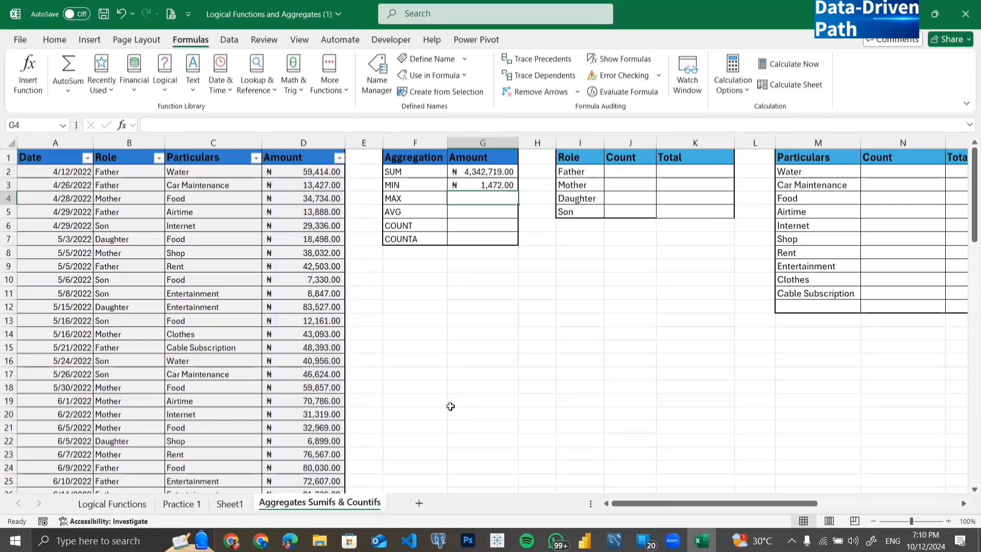
- Find the largest expense in cell G4 with the formula =MAX(Amount), referencing the amounts in D2:D91
type("=")
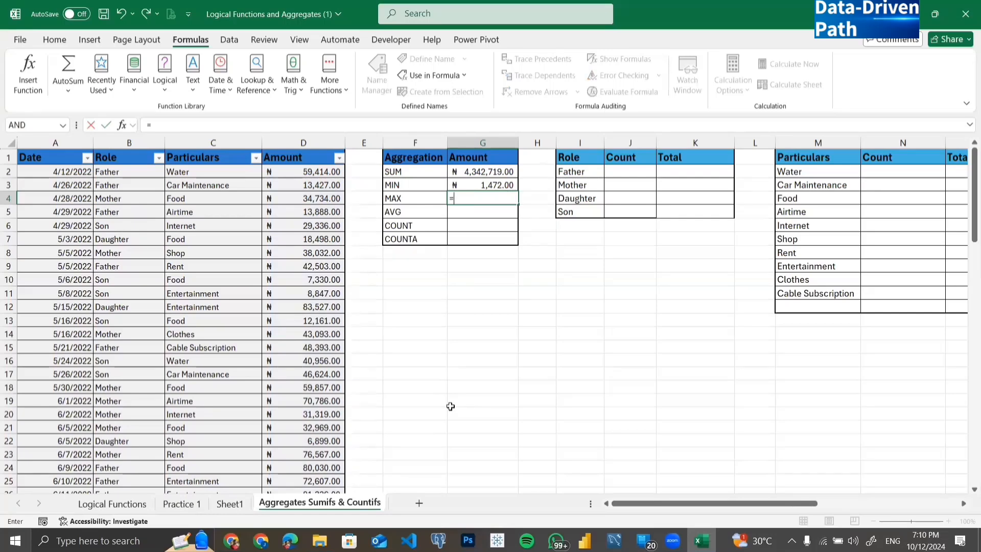
type("MAX")
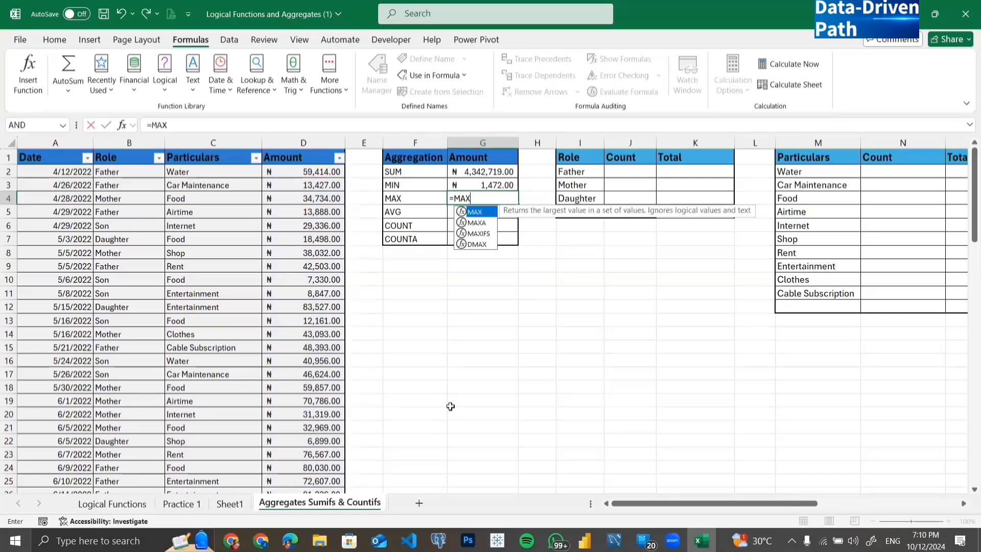
type("(")
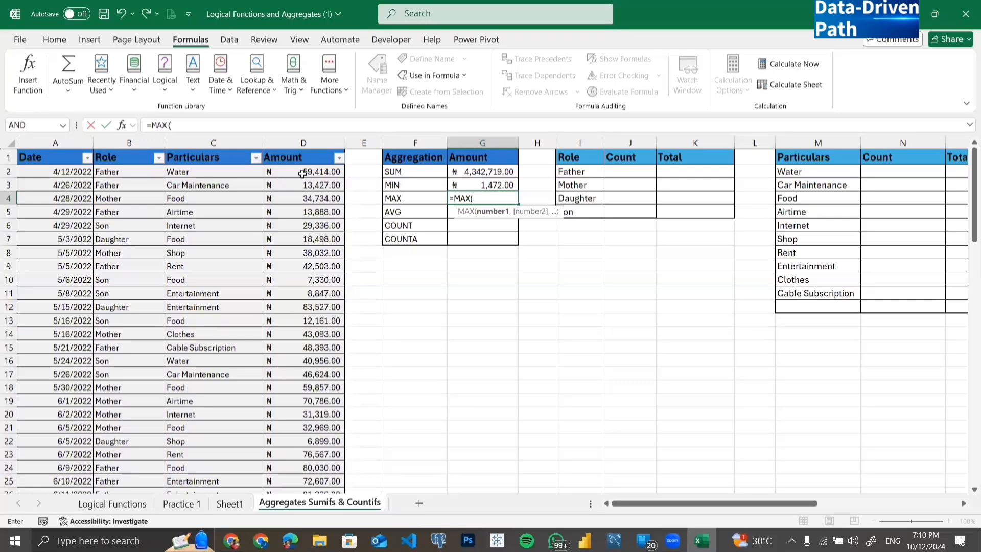
left_click_drag(303, 174, 312, 462)
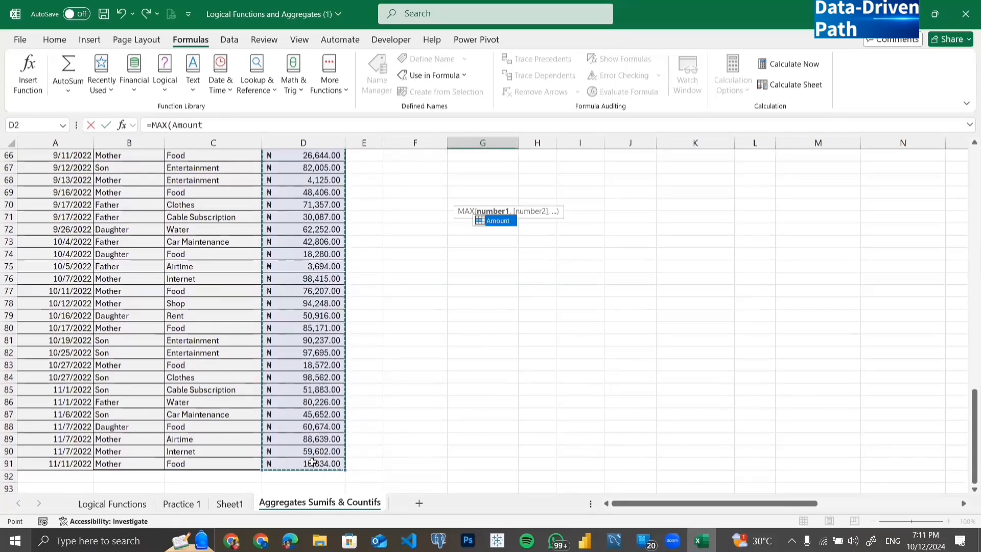
scroll(318, 183, "up", 20)
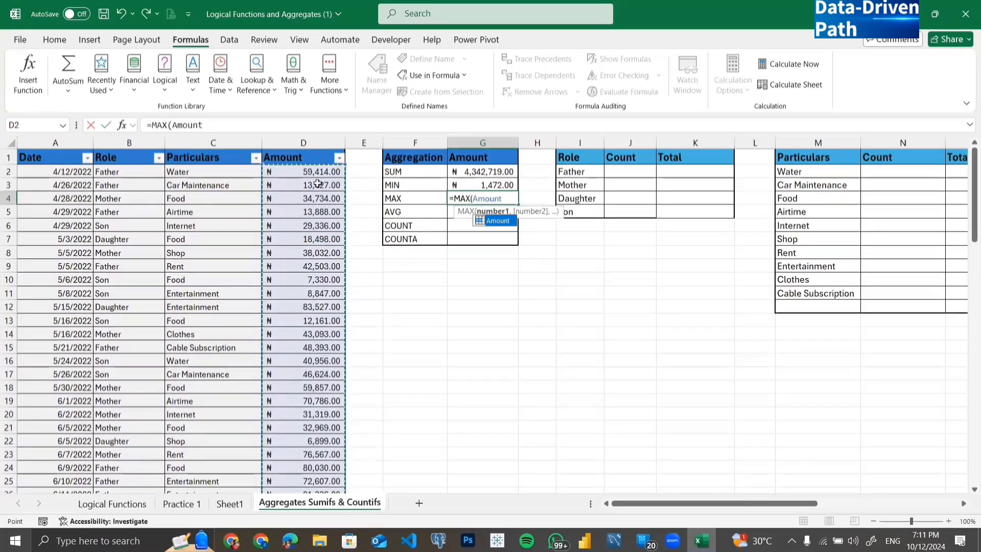
left_click(307, 174)
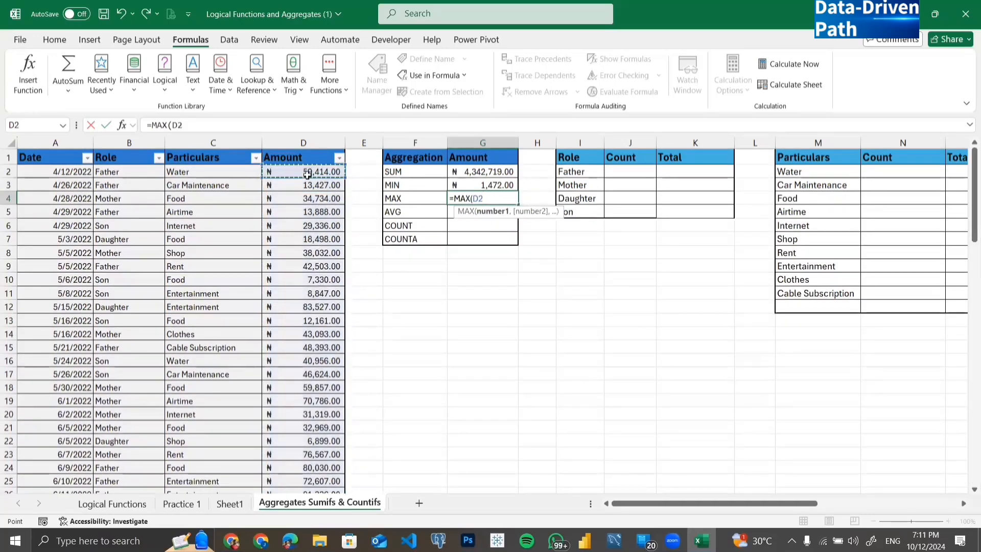
left_click_drag(307, 174, 306, 316)
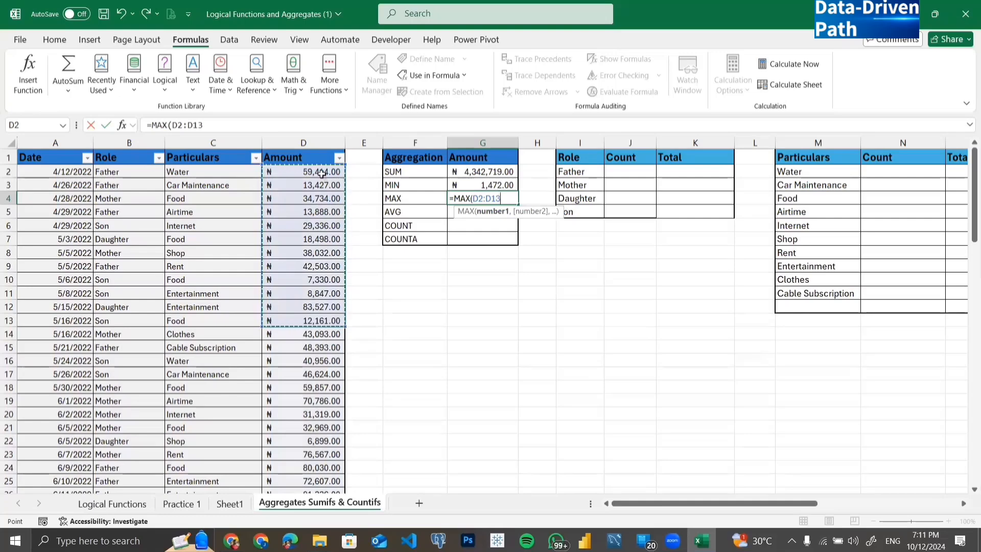
left_click_drag(319, 171, 327, 466)
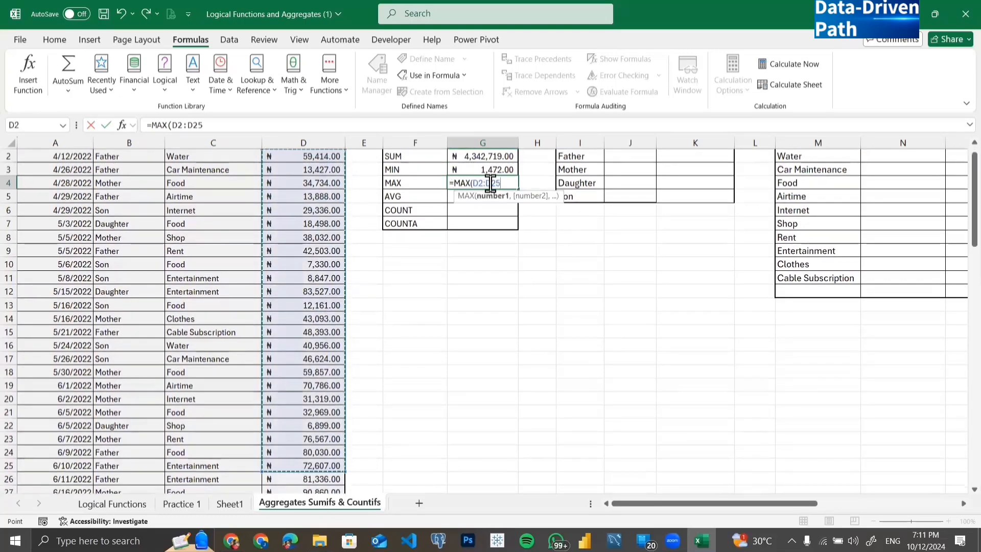
scroll(314, 195, "up", 1)
left_click_drag(313, 179, 314, 460)
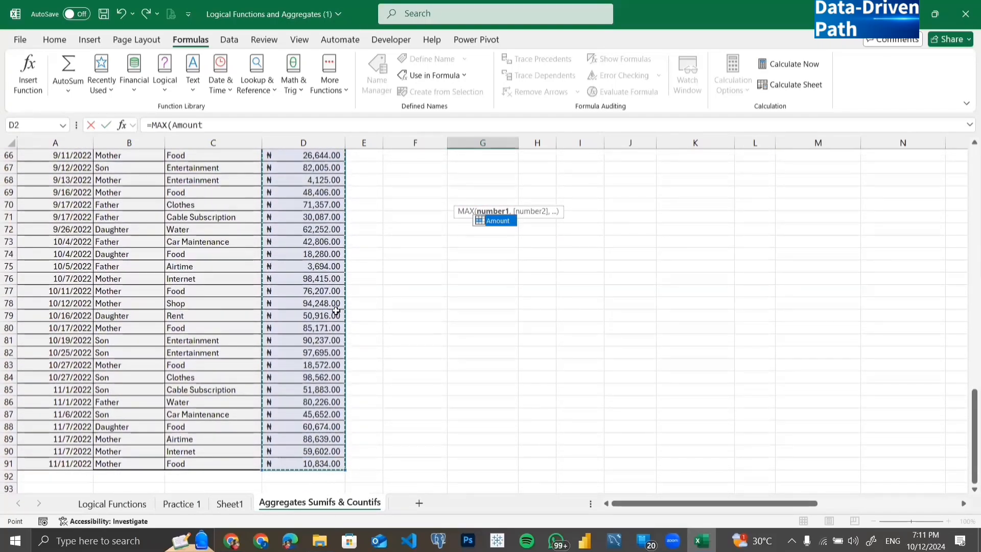
scroll(337, 309, "up", 20)
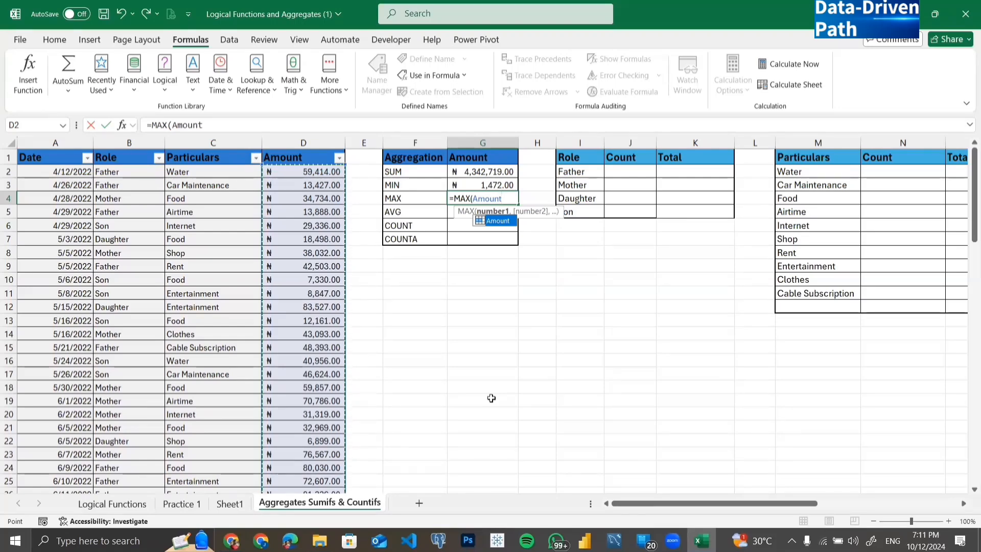
type(")")
key("Return")
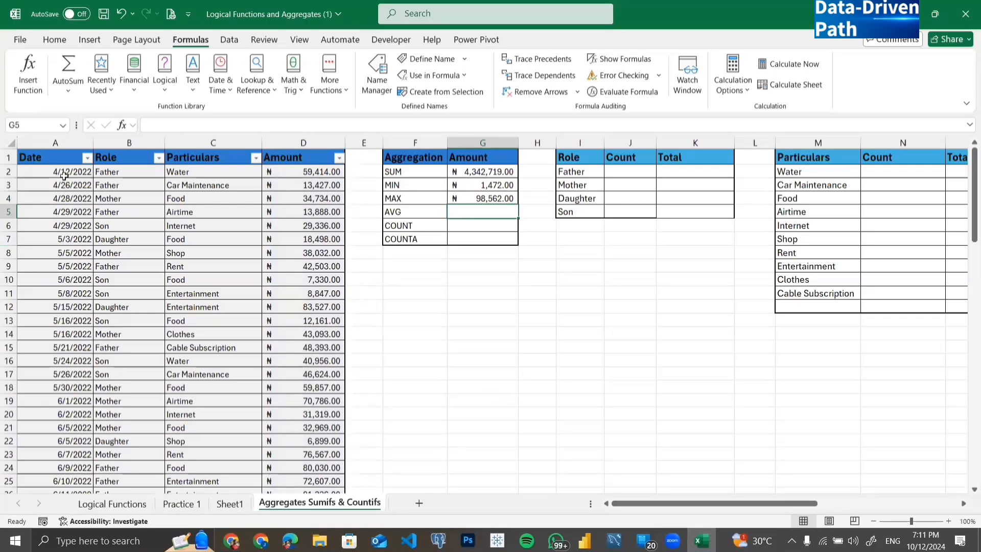
left_click_drag(37, 154, 277, 464)
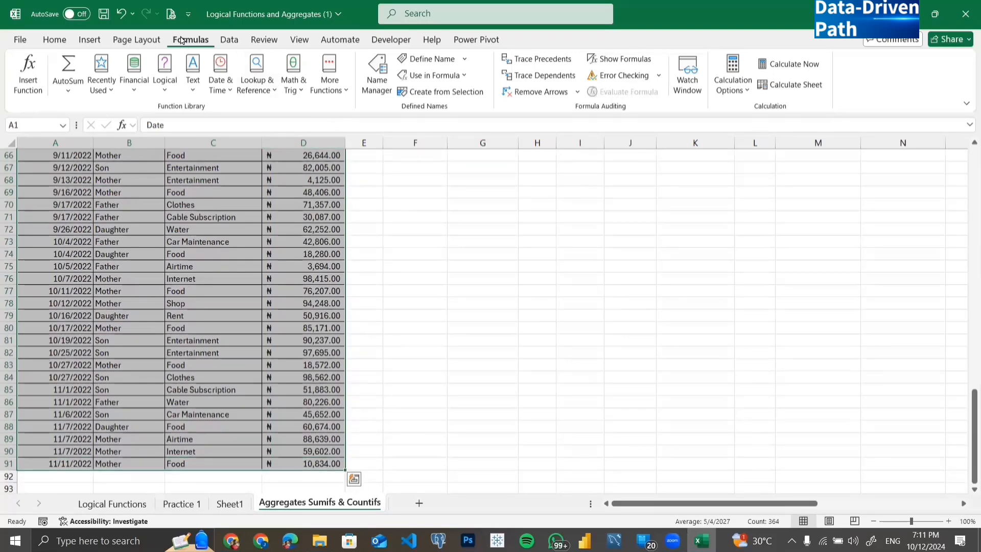
left_click(431, 97)
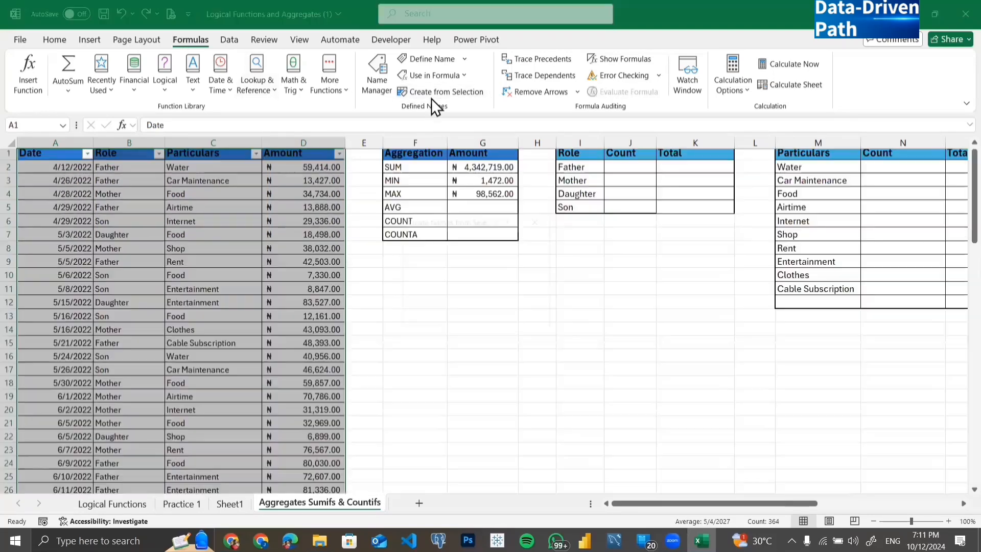
left_click_drag(471, 217, 418, 268)
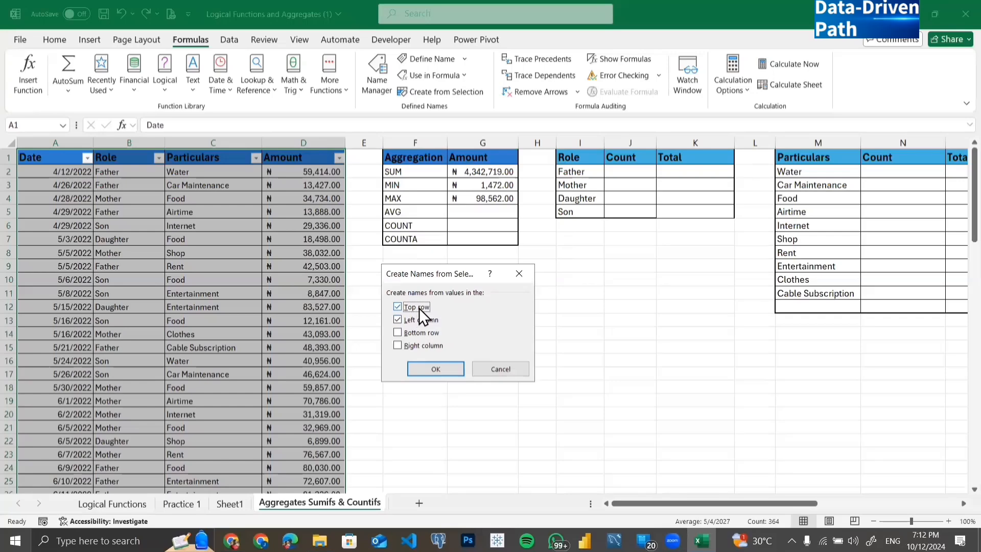
left_click(497, 369)
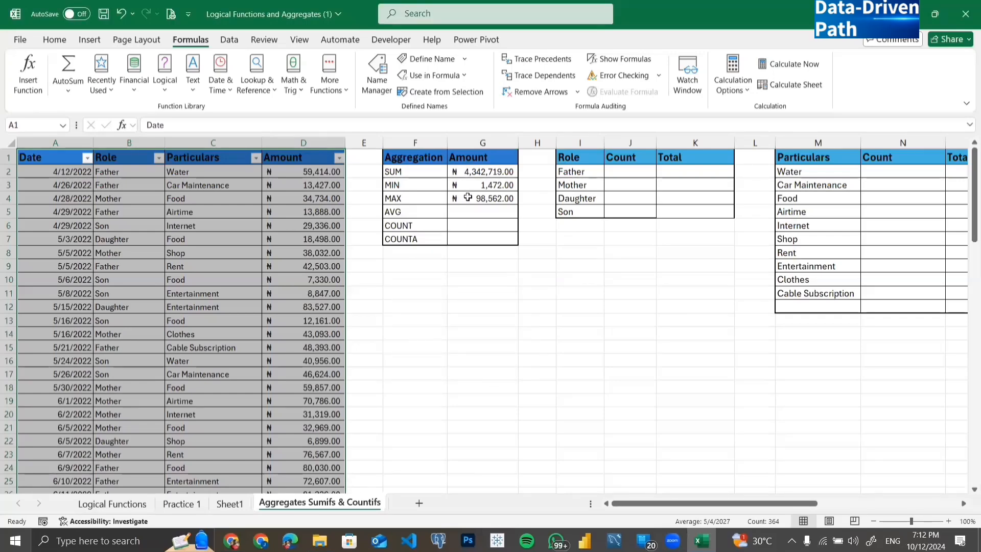
left_click_drag(480, 172, 488, 202)
- Calculate the average expense in cell G5 with the formula =AVERAGE(AMOUNT)
left_click(487, 211)
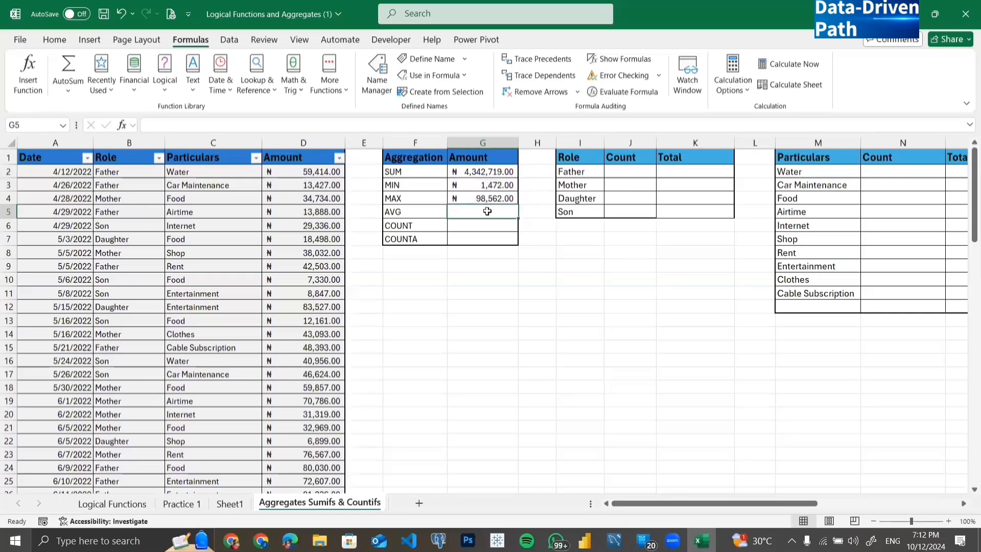
type("=")
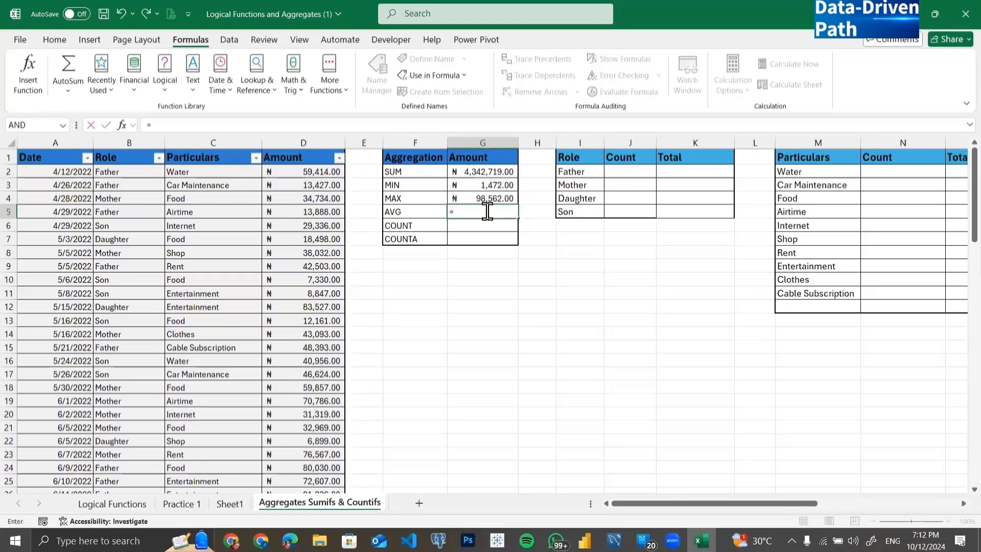
type("AVERAGE")
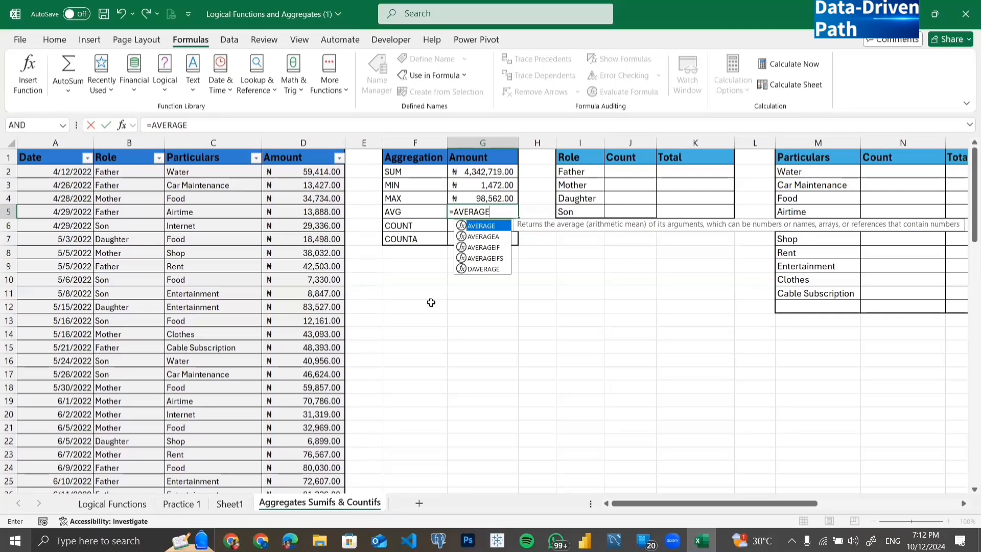
type("(")
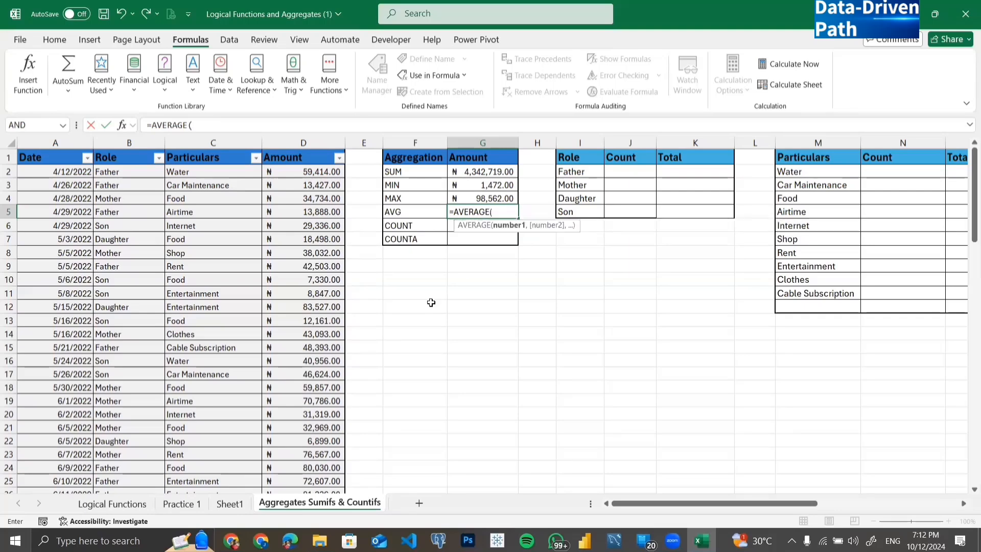
type("AMOUNT")
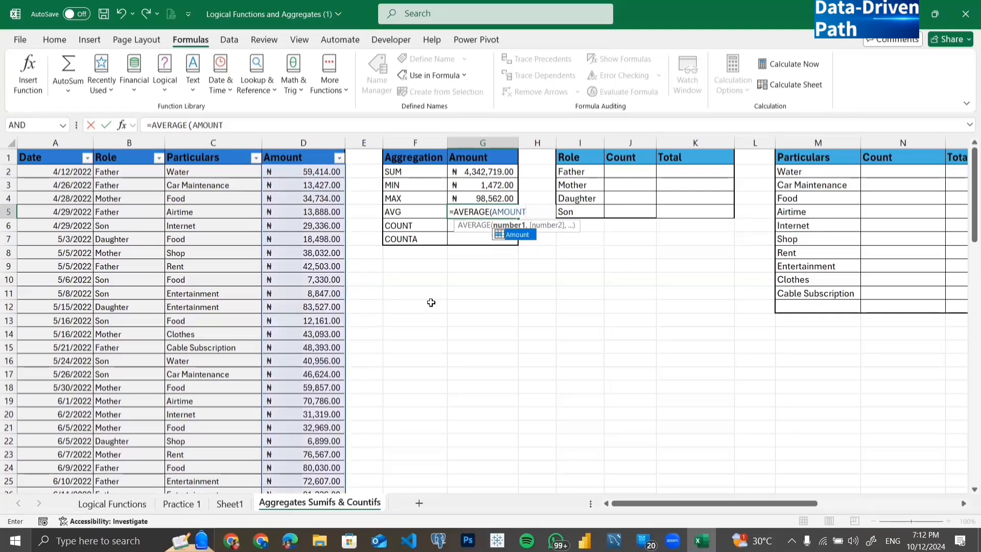
type(")")
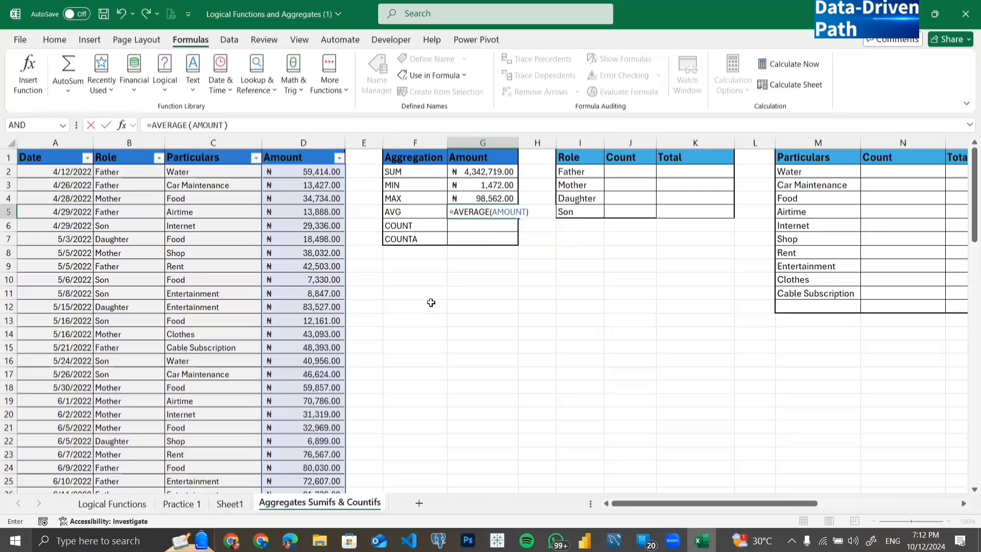
key("Return")
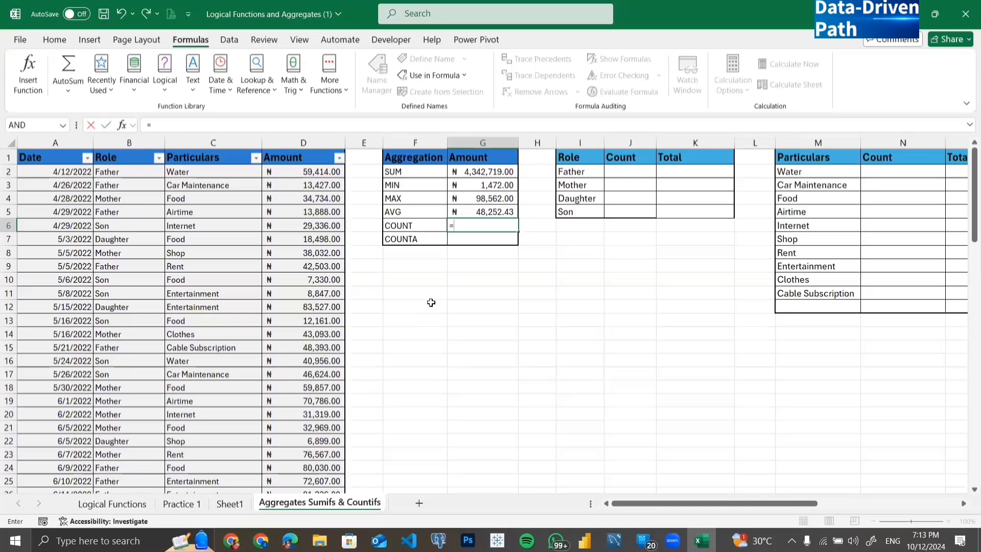
- Count the numeric expense entries in cell G6 with the formula =COUNT(AMOUNT)
type("=COUNT(")
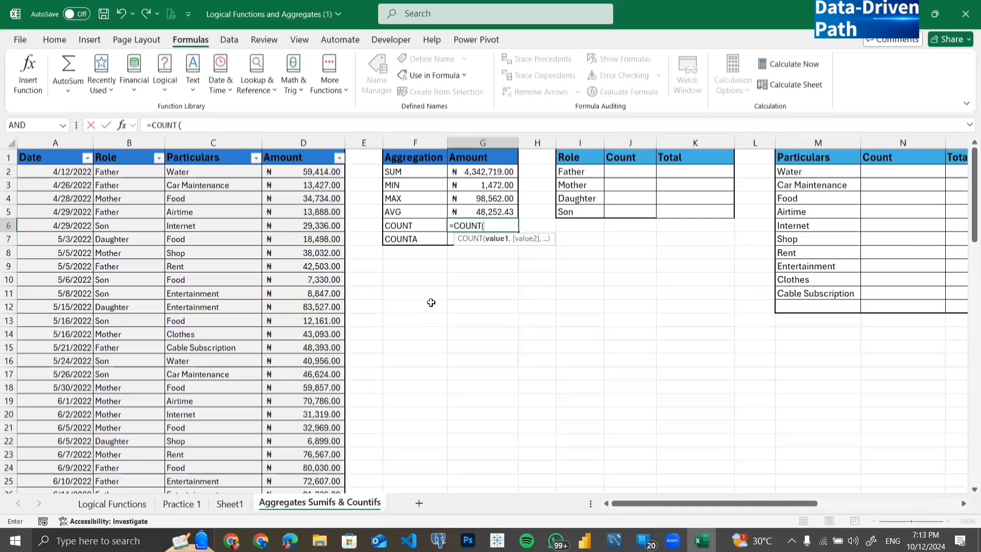
type("AMOUNT")
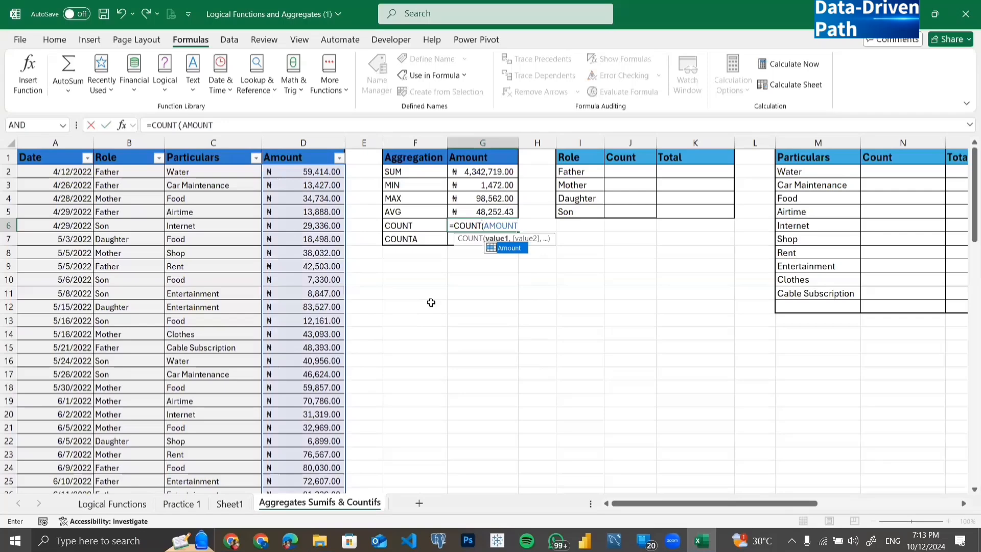
type(")")
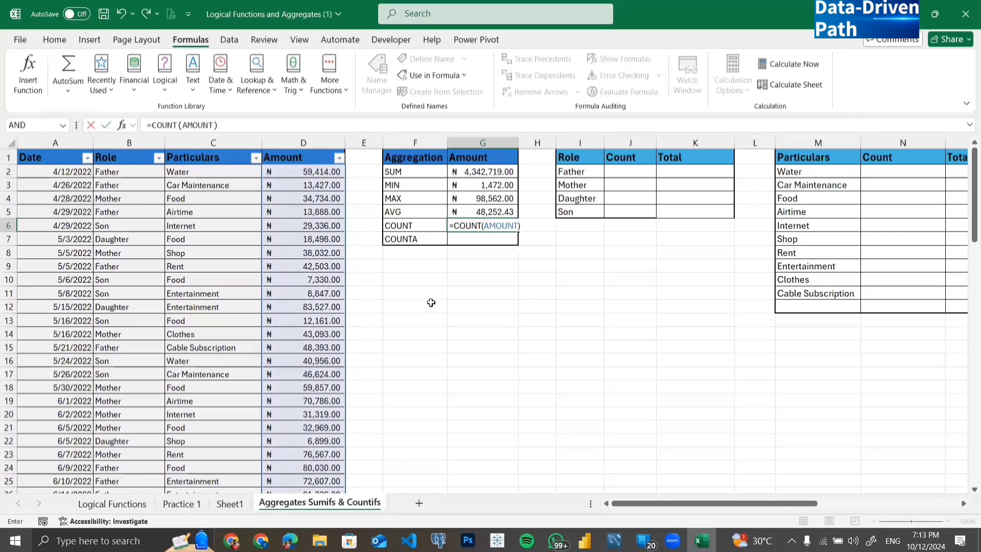
key("Return")
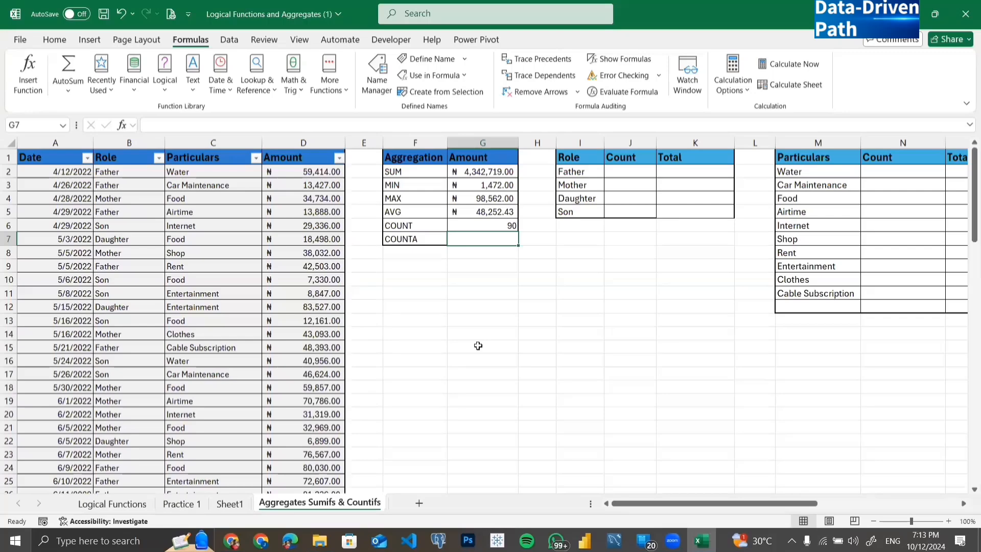
- Test the COUNT formula by replacing the amount in D9 with the text ADE, and undo the replacement
left_click(313, 266)
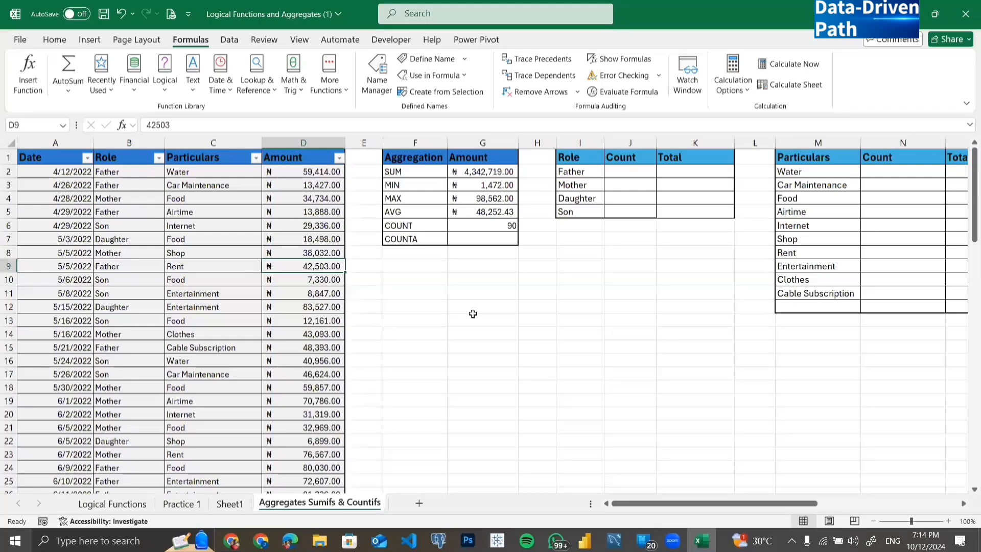
type("ADE")
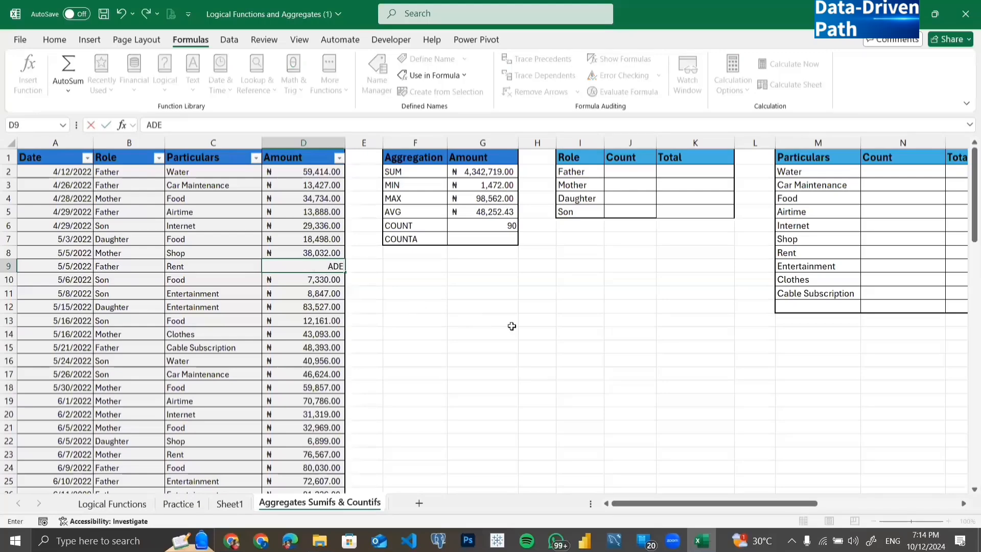
key("Return")
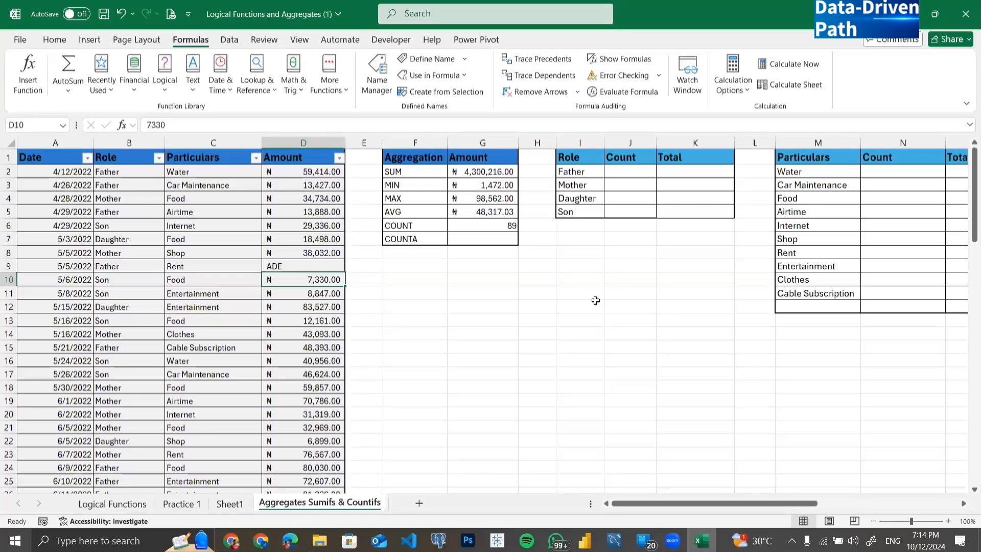
key("ctrl+z")
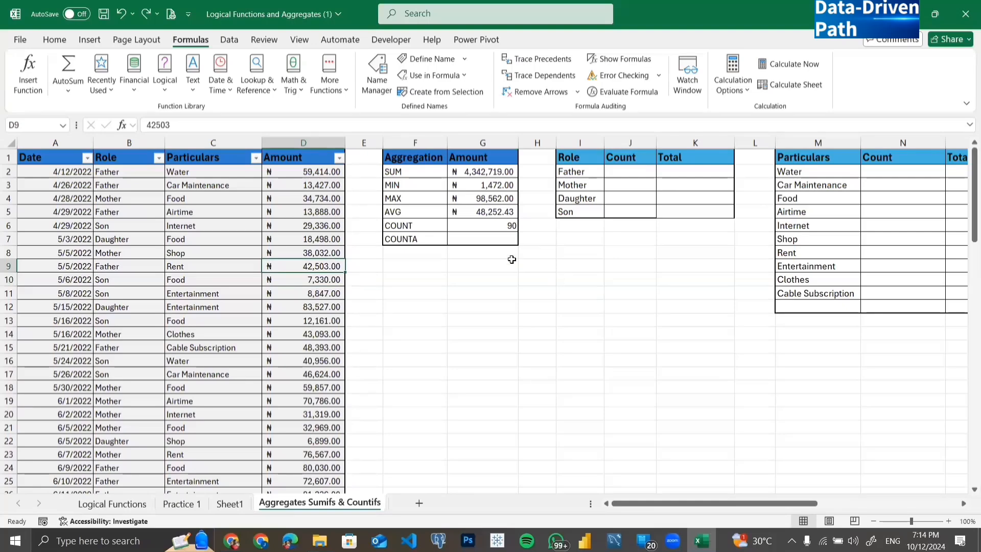
- Count the non-empty expense entries in cell G7 with the formula =COUNTA(AMOUNT)
left_click(474, 239)
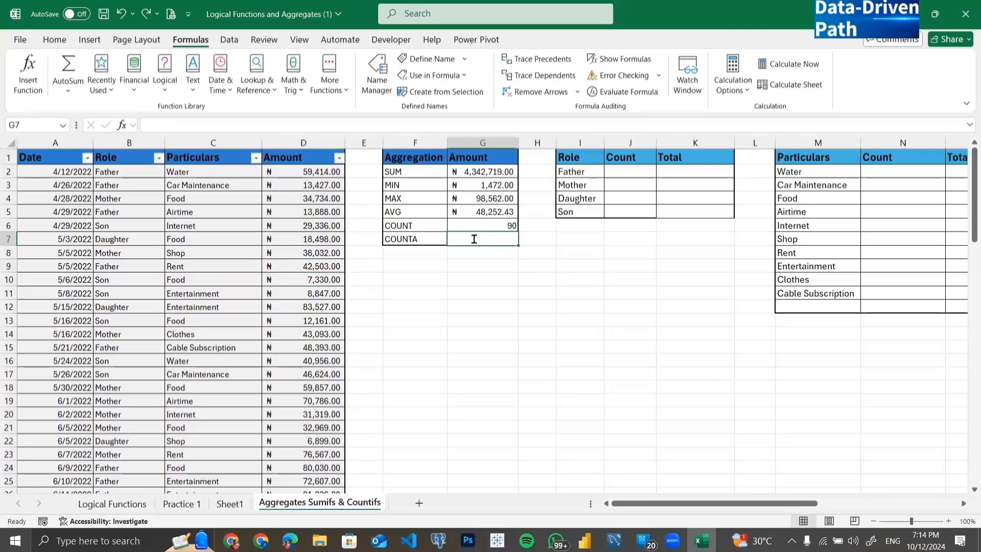
type("=")
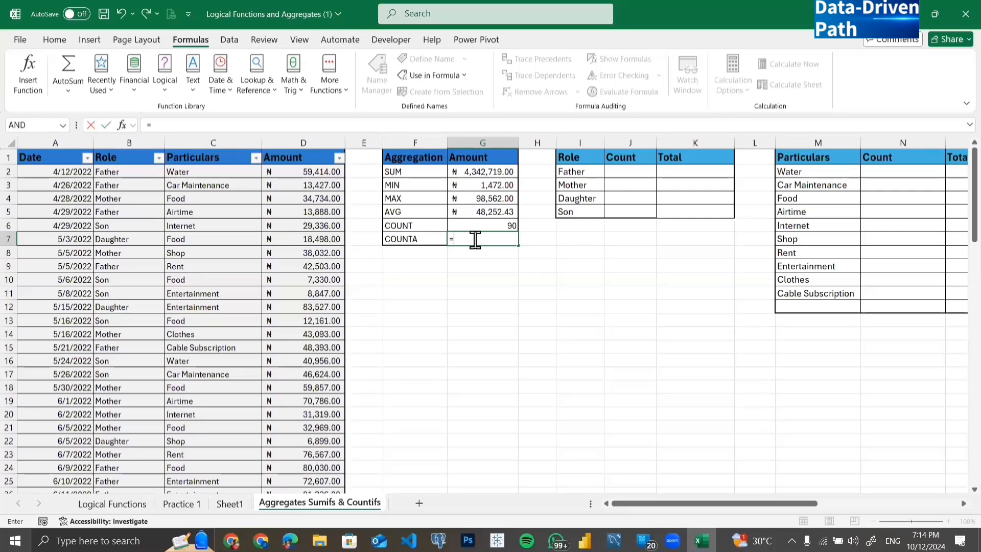
type("COUNTA(")
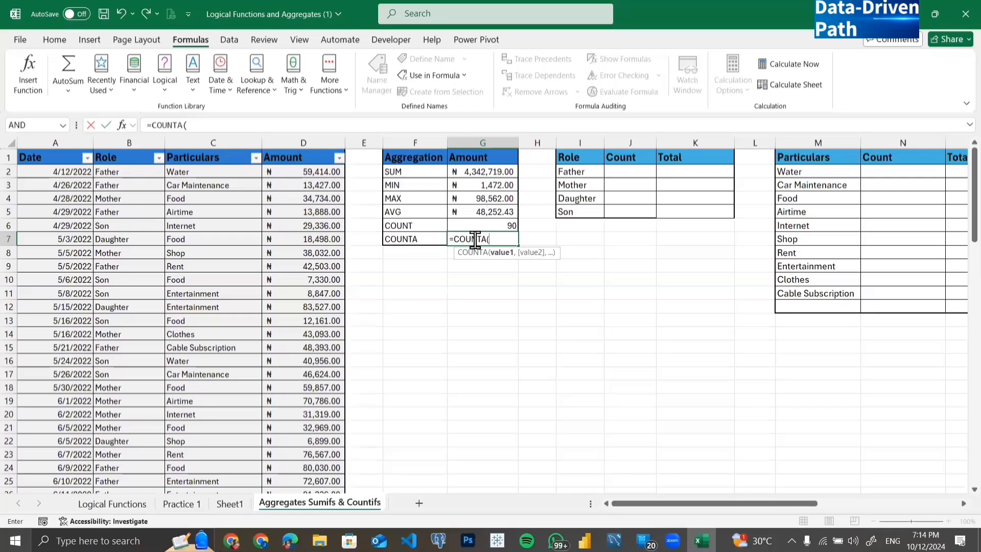
type("AMOUNT")
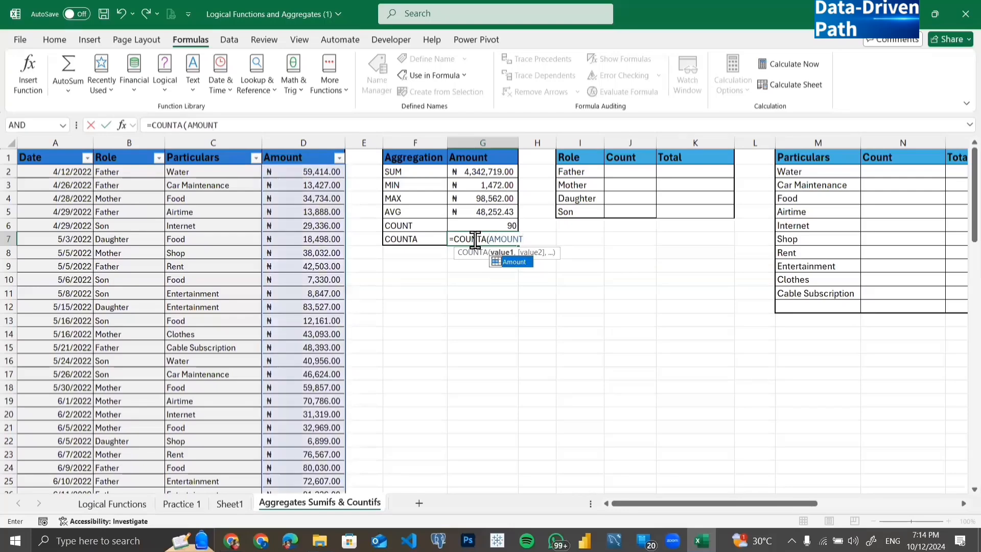
type(")")
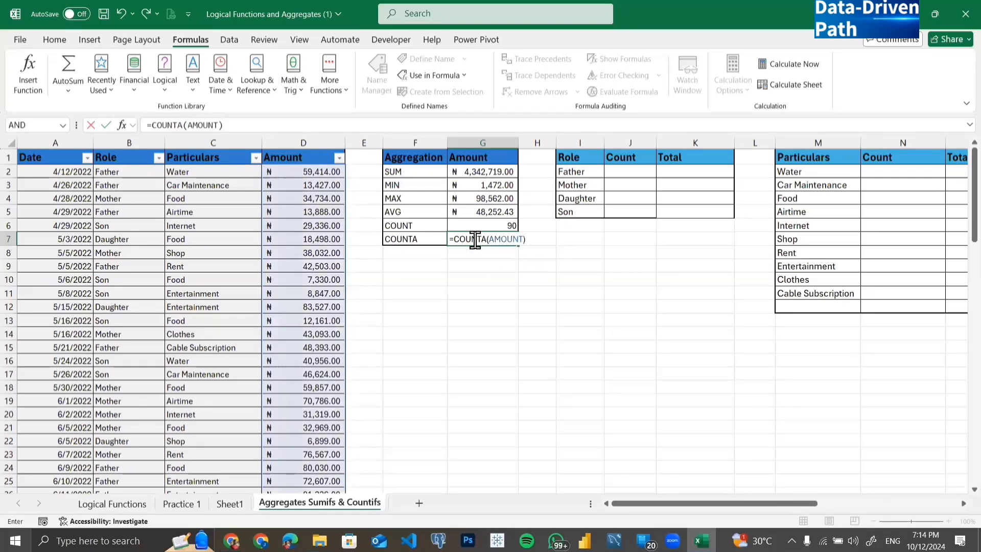
key("Return")
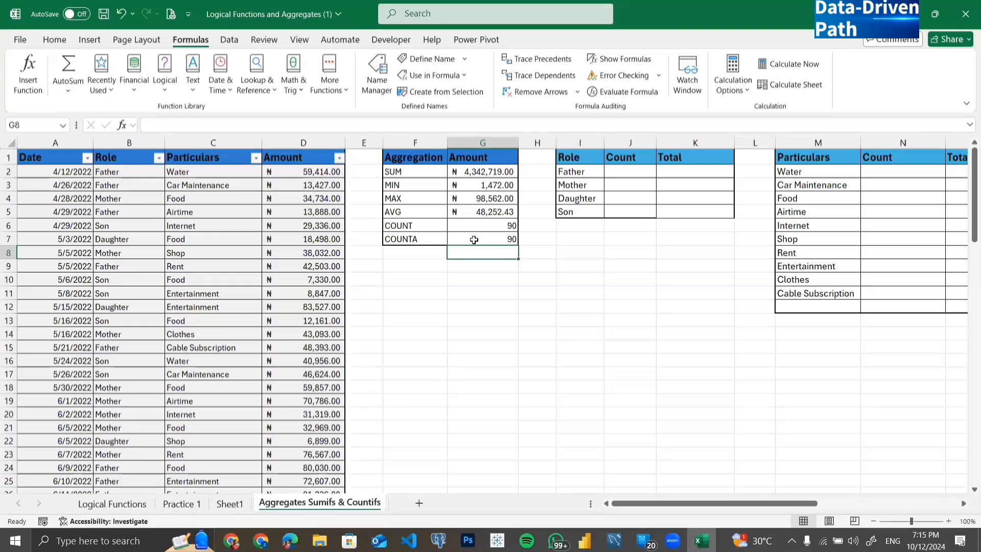
- Test COUNT against COUNTA by replacing the amount in D8 with ADE and clearing D12, and undo the clearing
left_click(308, 252)
type("ADE")
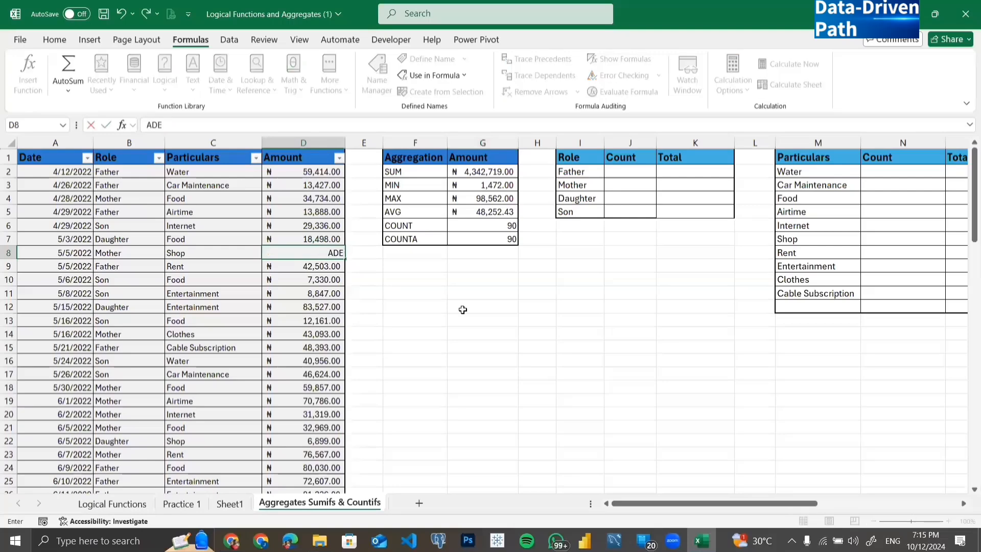
key("Return")
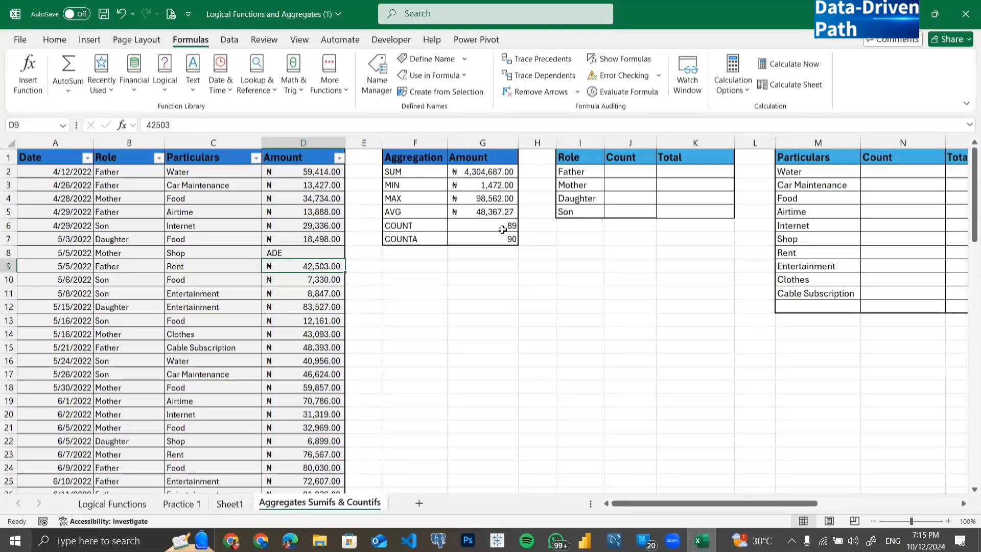
left_click(320, 308)
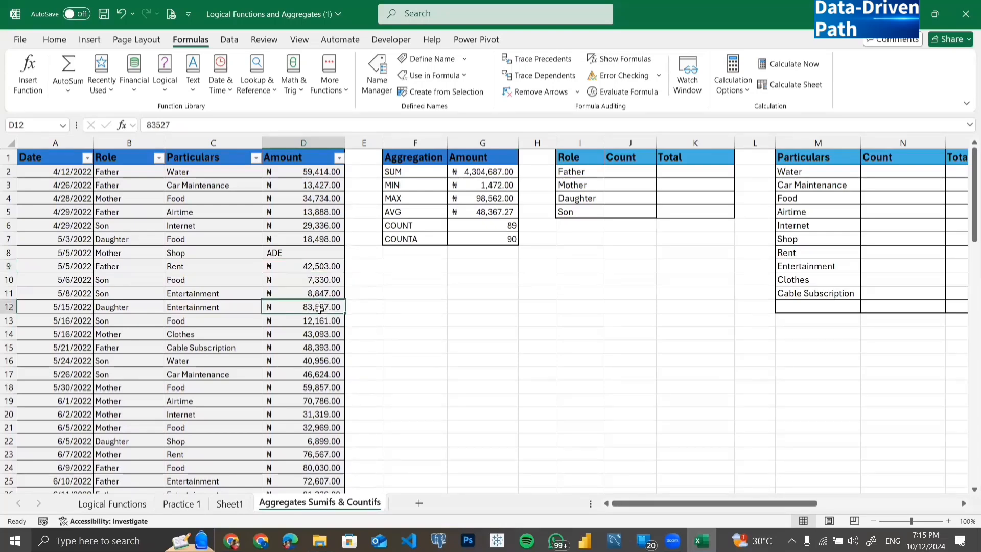
key("Delete")
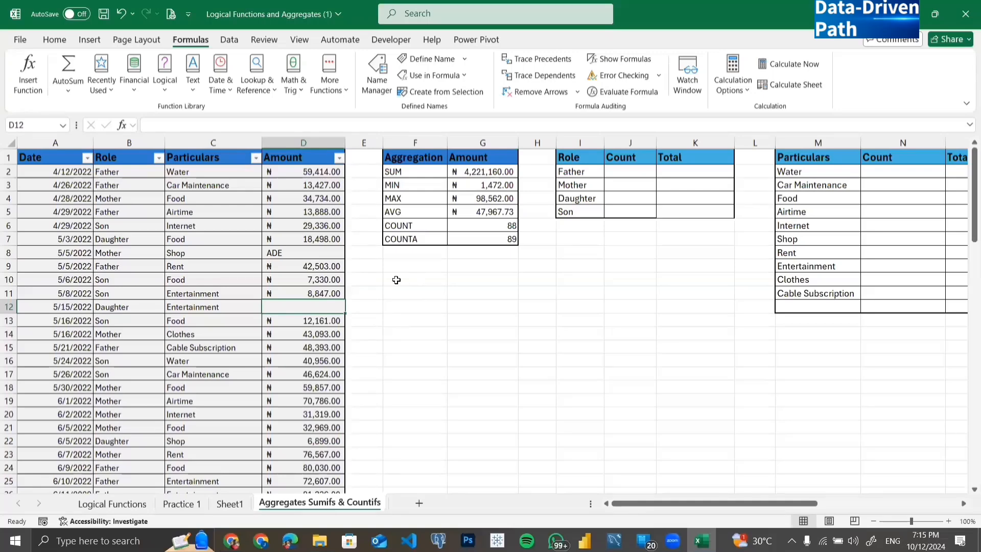
key("ctrl+z")
- Test the counts with the mixed text ADE123 in D8, and undo the edits to restore the original amount
double_click(328, 249)
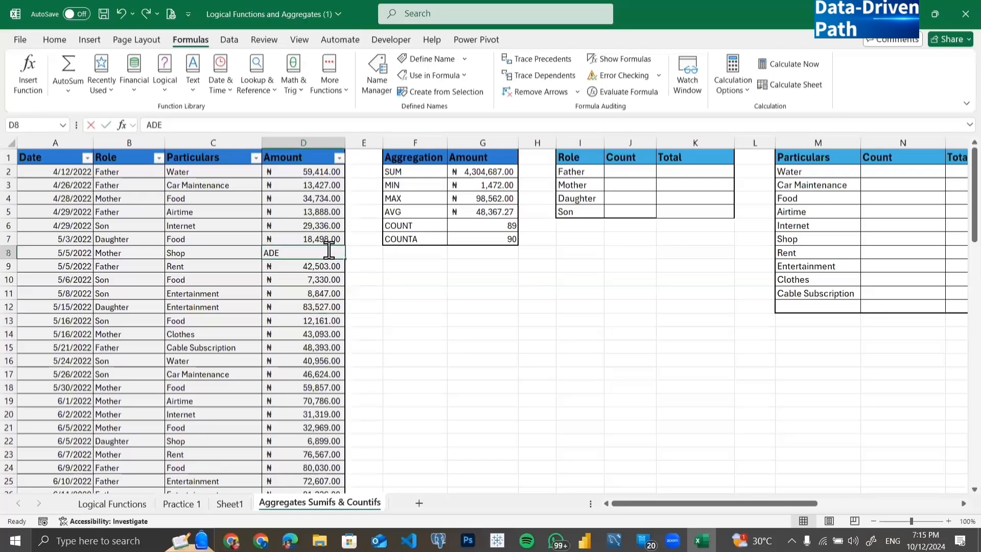
type("123")
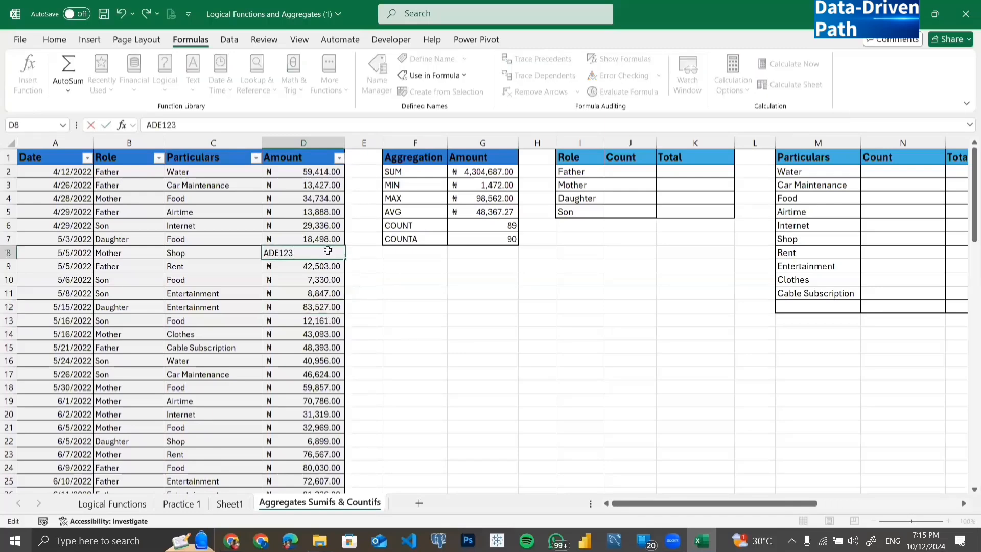
key("Return")
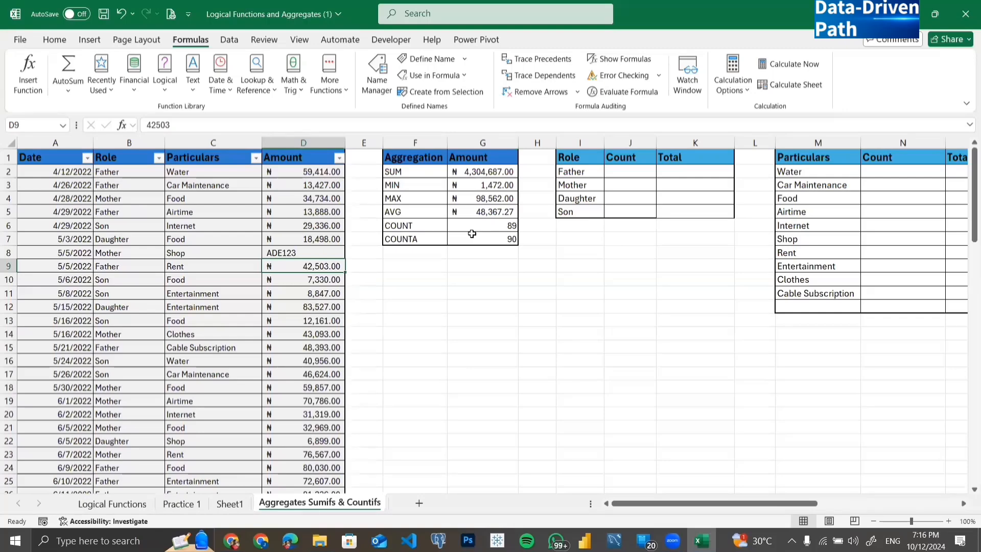
key("ctrl+z")
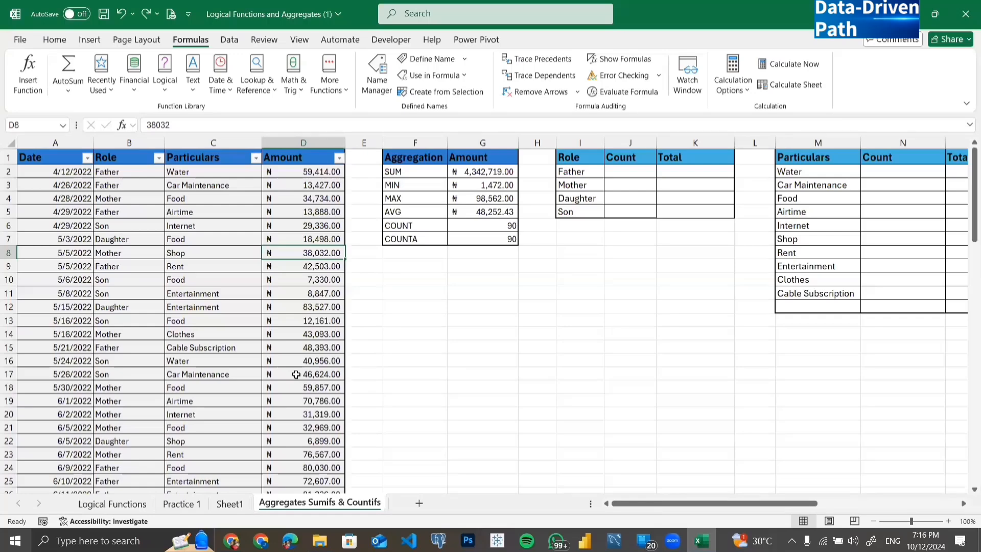
- Select the whole expense table and examine how far its rows extend, and clear the selection
left_click(137, 229)
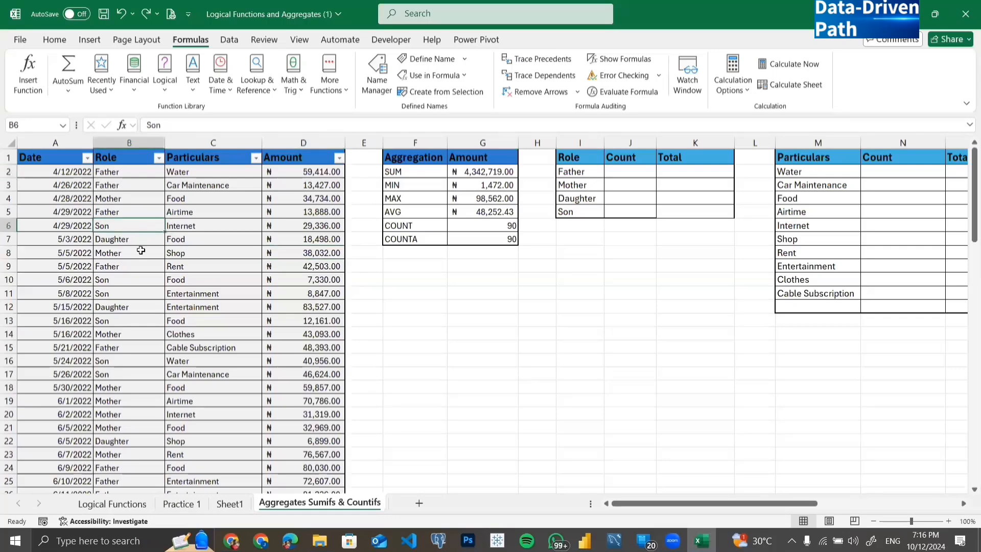
left_click(106, 281)
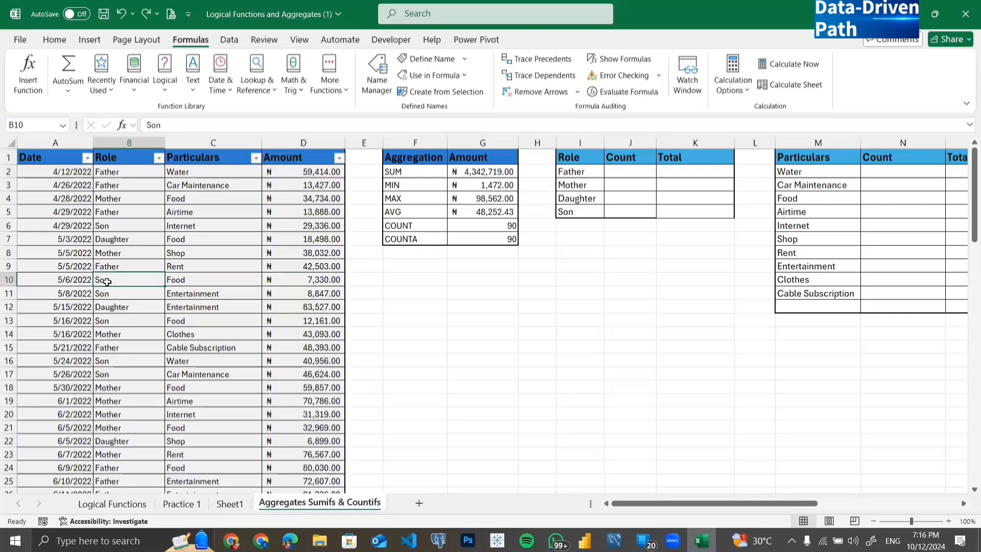
key("ctrl+a")
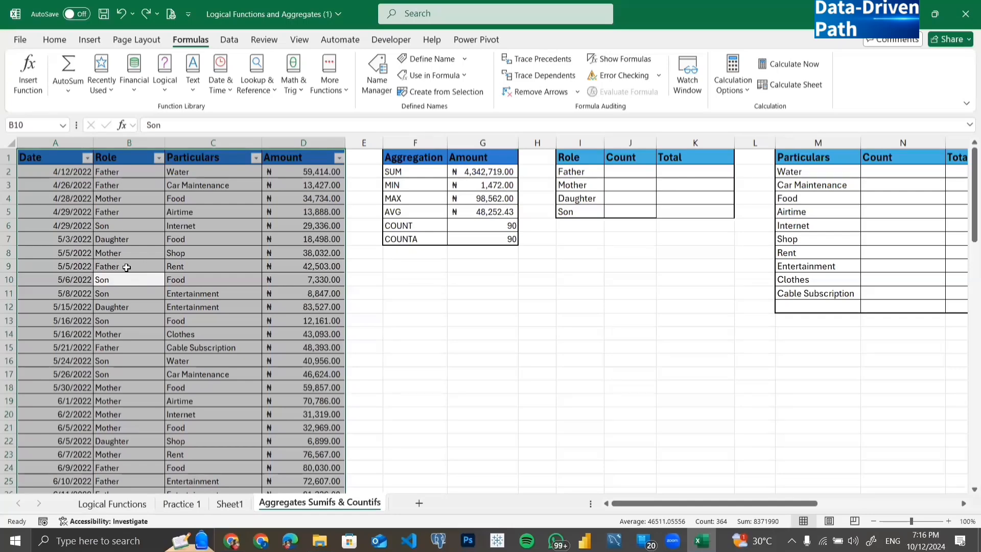
scroll(147, 354, "down", 20)
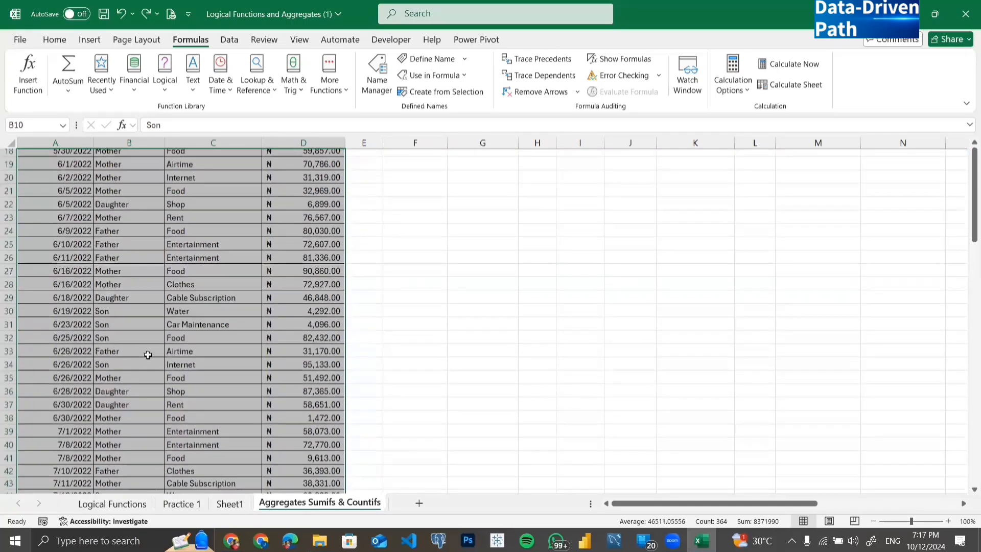
scroll(148, 355, "down", 3)
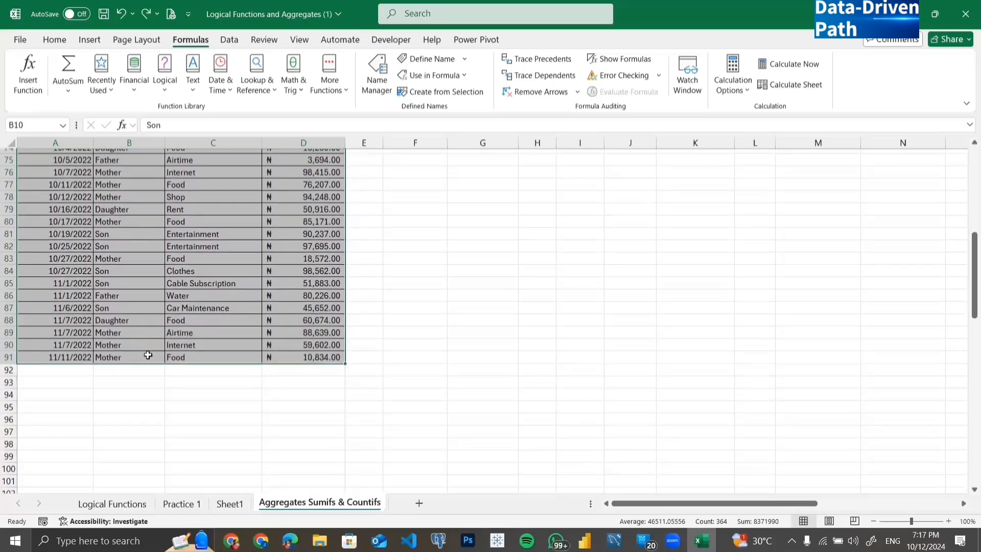
scroll(148, 354, "up", 20)
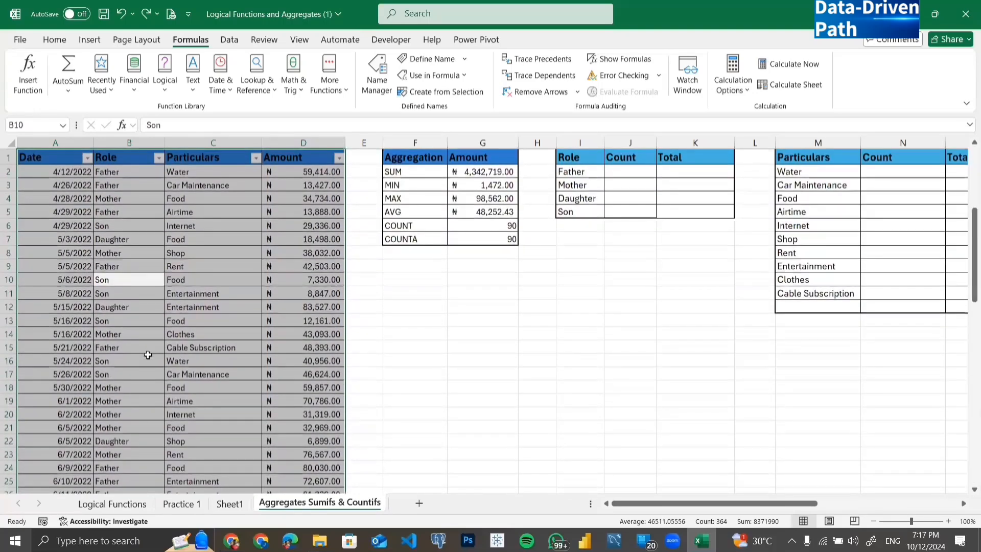
left_click(88, 157)
left_click(207, 202)
left_click(206, 201)
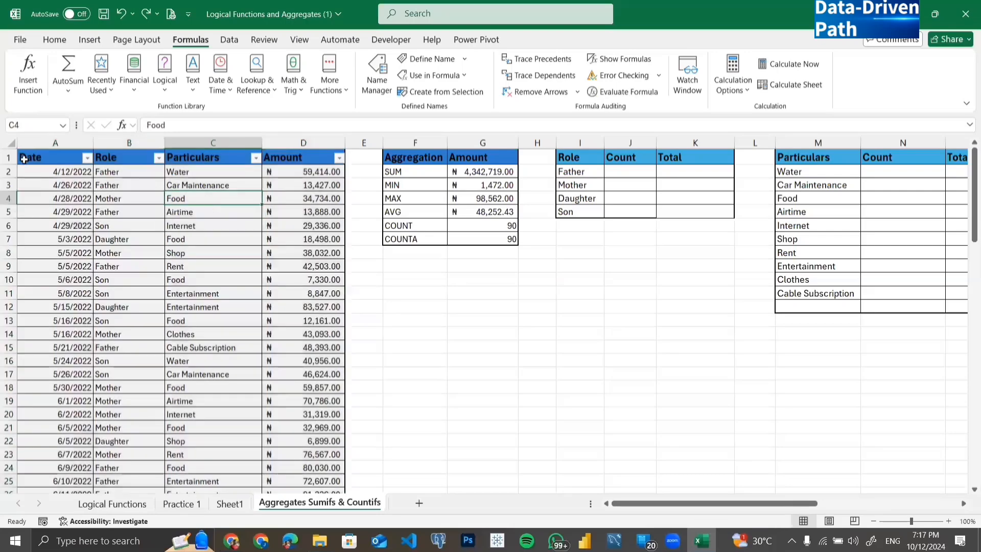
- Select the expense table from its header row down to the last entry, A1:D91
left_click(38, 155)
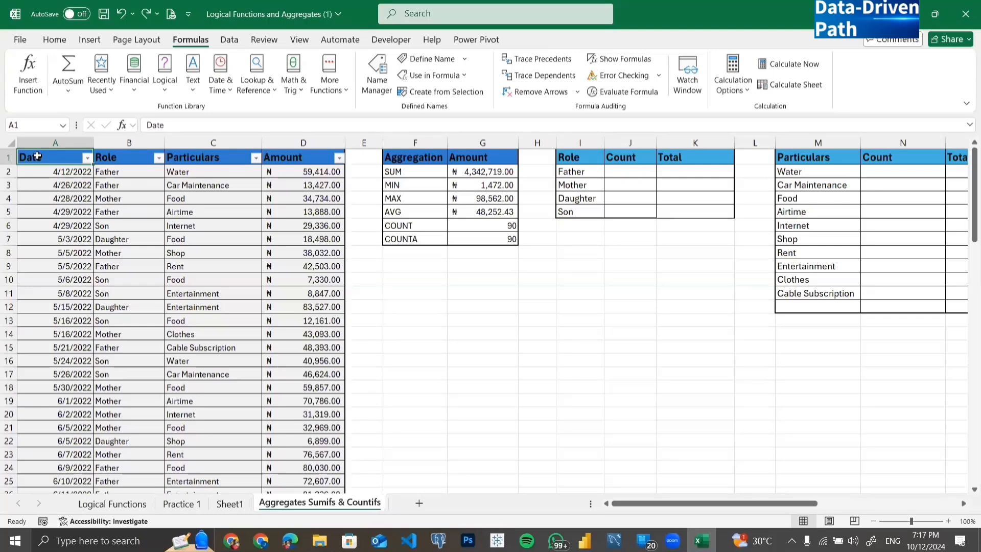
left_click_drag(37, 156, 320, 153)
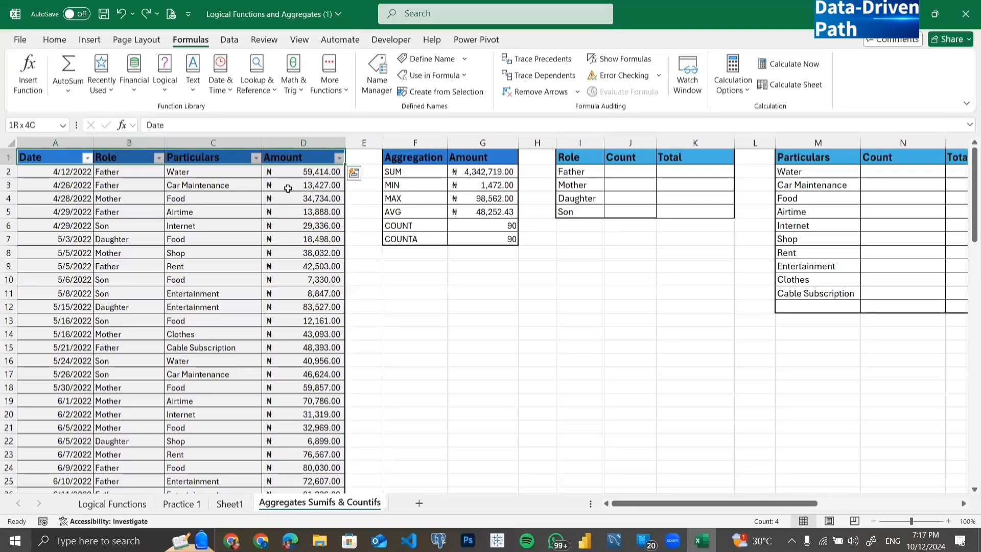
key("ctrl+shift+Down")
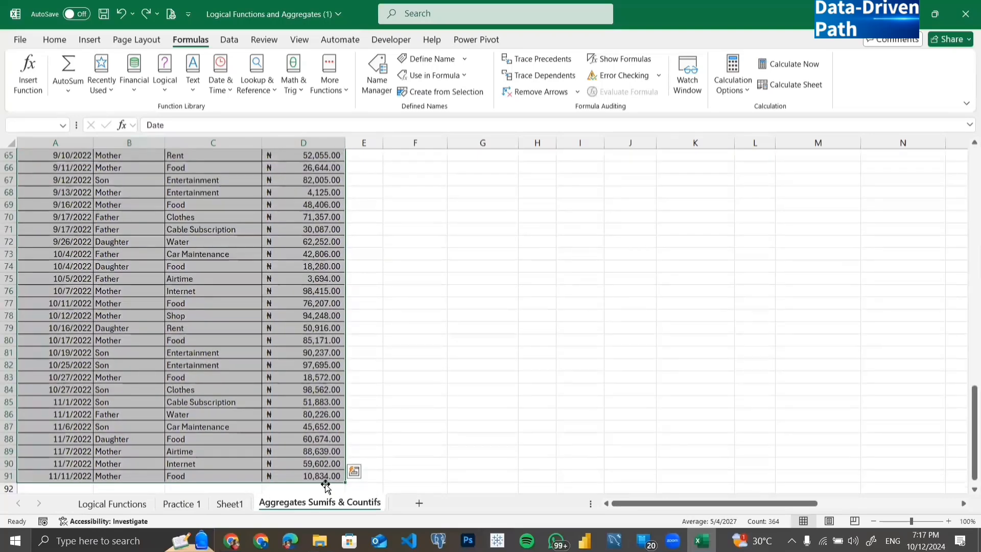